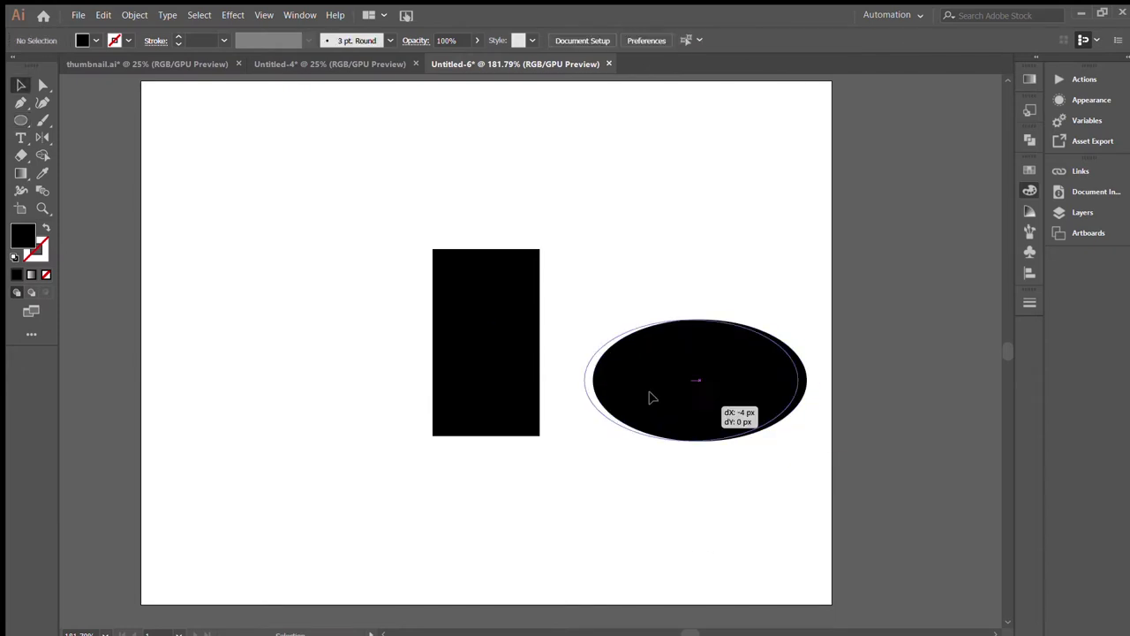
Step: Fit the ellipse centrally over the rectangle's upper part and place a copy of it straight below, across the rectangle's lower edge
click(502, 434)
click(503, 300)
drag(593, 302, 586, 302)
drag(484, 283, 484, 462)
Step: Trim and merge the rectangle and ellipses with Shape Builder into one page shape with an arched top and bottom
mouse_move(564, 178)
mouse_down()
mouse_move(458, 425)
mouse_move(424, 449)
mouse_move(503, 428)
mouse_up()
key(shift+m)
alt+click(569, 304)
alt+click(405, 301)
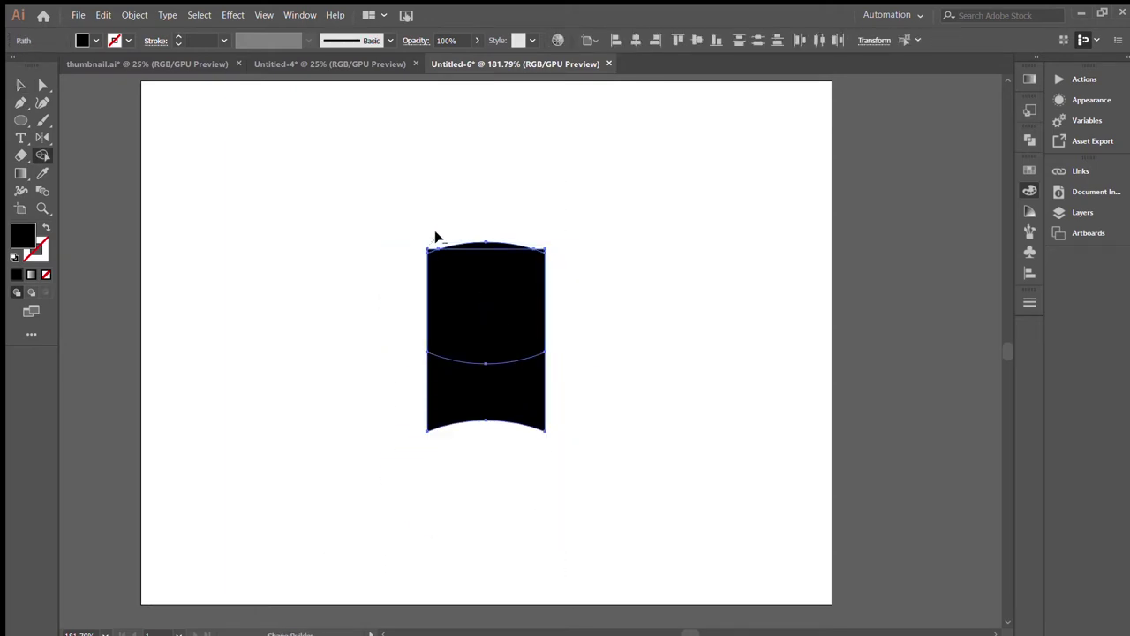
drag(486, 245, 490, 393)
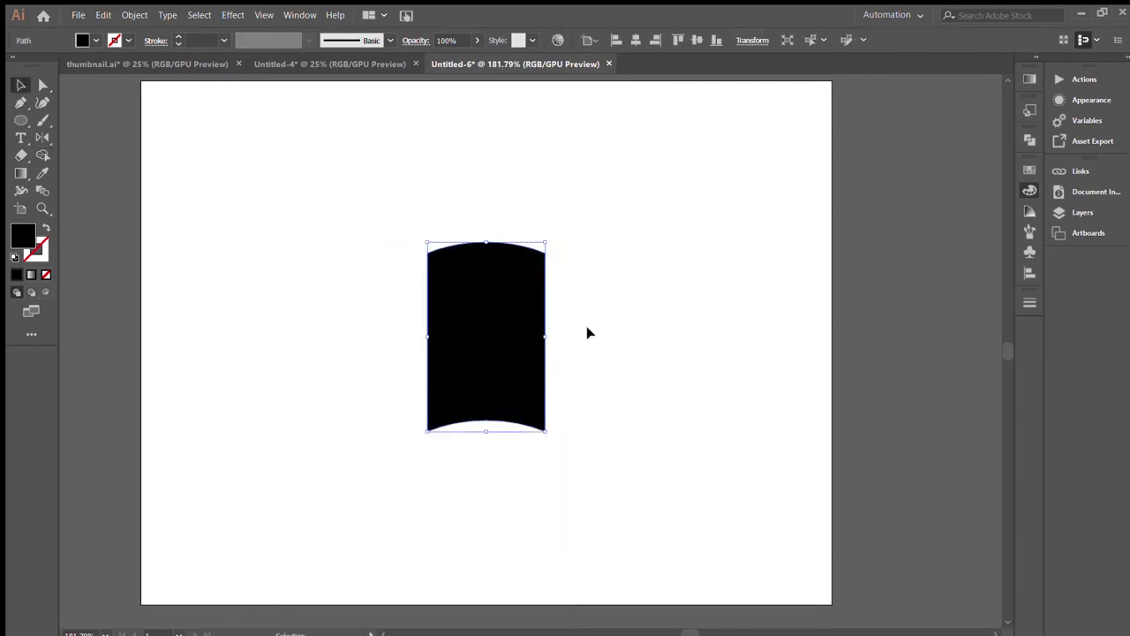
key(v)
click(589, 335)
Step: Duplicate the page shape straight down several times in outline view to form evenly stepped curved guide lines
scroll(494, 391, up, 2)
drag(499, 353, 509, 417)
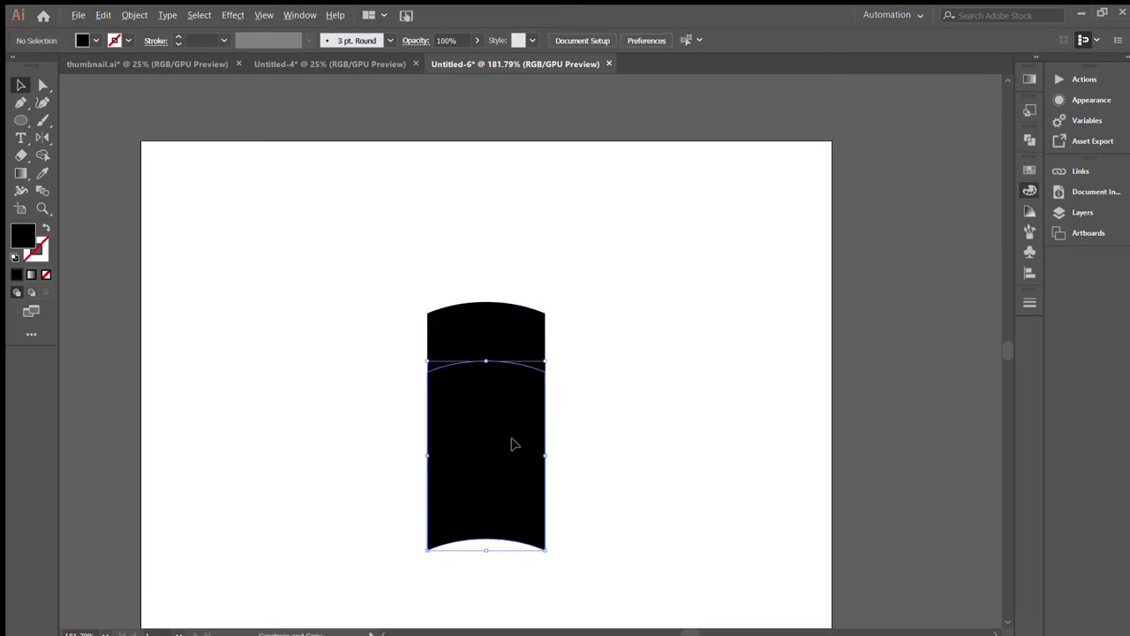
scroll(562, 345, down, 2)
key(y)
key(ctrl+y)
key(v)
drag(475, 306, 481, 392)
click(541, 359)
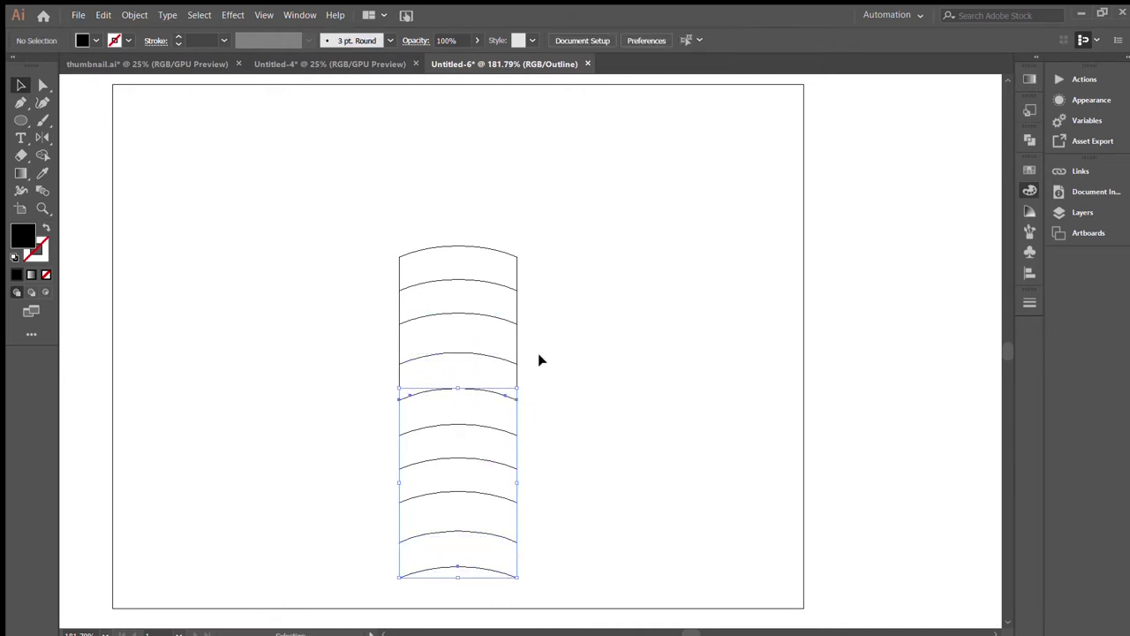
Step: Copy the top page shape slightly to its left and right, and place another copy well clear on the right
drag(435, 250, 465, 250)
drag(541, 271, 752, 274)
click(576, 307)
click(601, 237)
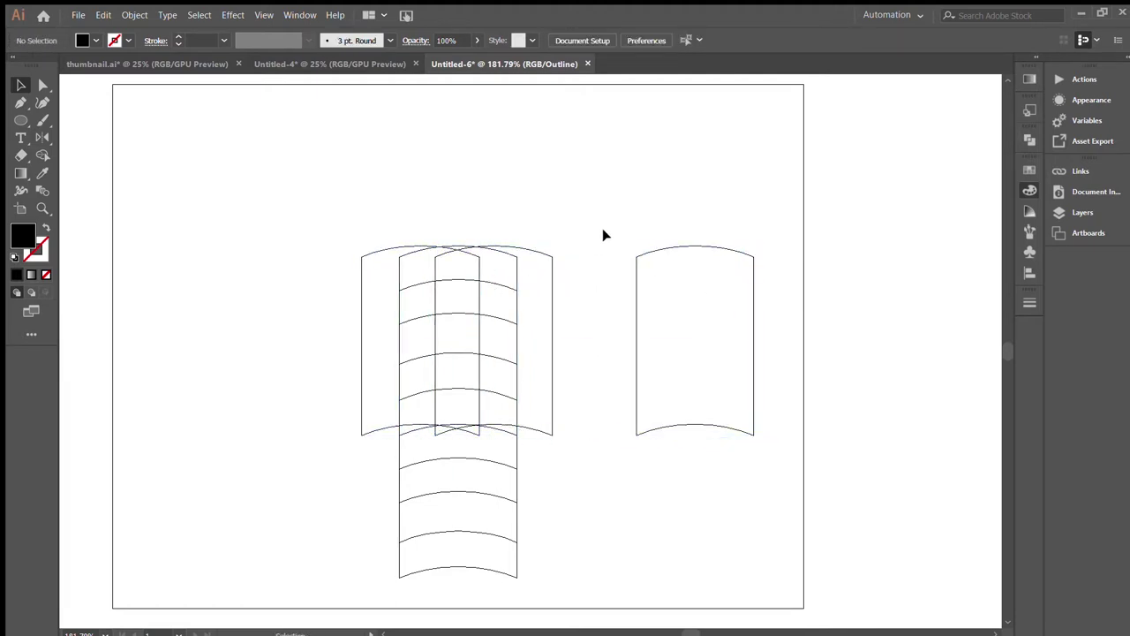
Step: Merge and trim the overlapping page copies with Shape Builder to leave a curved letter S
scroll(602, 234, down, 1)
drag(602, 234, 253, 532)
key(shift+m)
mouse_move(451, 224)
mouse_down()
mouse_move(411, 286)
mouse_move(495, 304)
mouse_up()
drag(403, 400, 487, 390)
drag(479, 536, 441, 402)
mouse_move(367, 400)
mouse_down()
mouse_move(377, 355)
mouse_move(459, 343)
mouse_up()
drag(507, 265, 548, 357)
key(v)
click(550, 364)
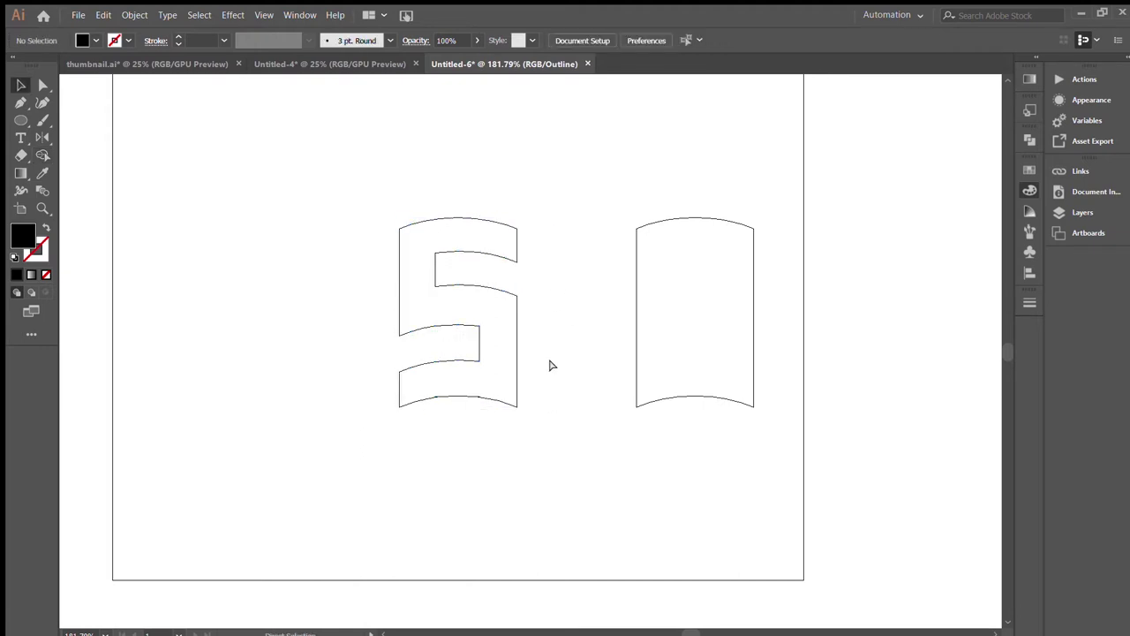
Step: Return to the filled preview and move the blank page shape beside the S, leaving a narrow gap
key(ctrl+y)
scroll(538, 328, up, 1)
drag(689, 368, 585, 368)
click(645, 495)
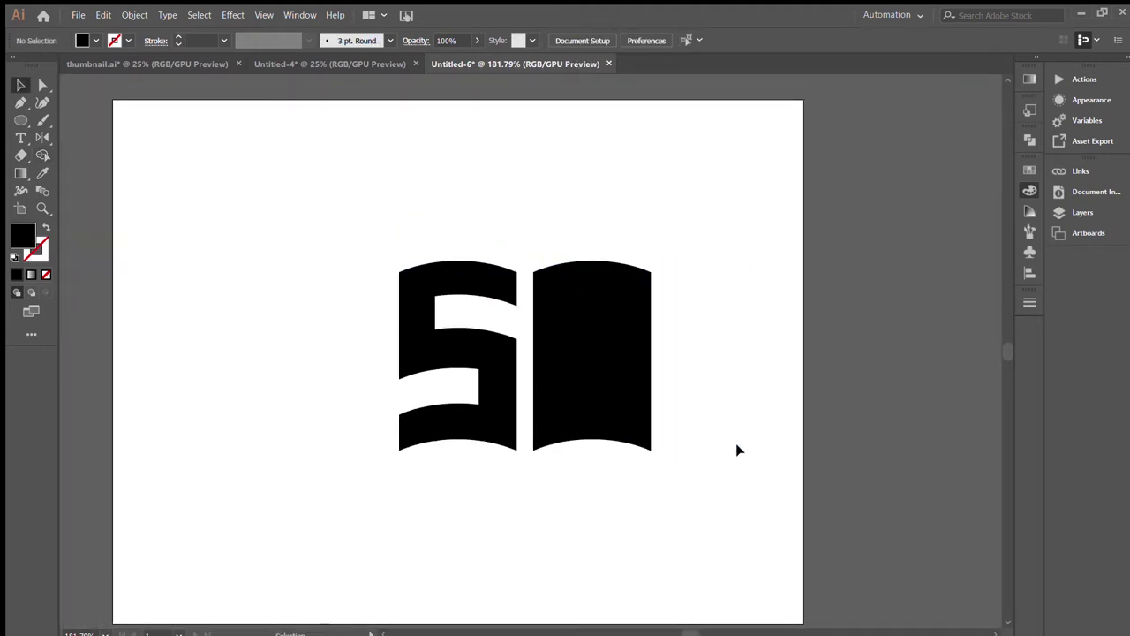
Step: Duplicate the right page shape downward several times in outline view as curved guides for the letter B
key(ctrl+equal)
drag(568, 320, 589, 352)
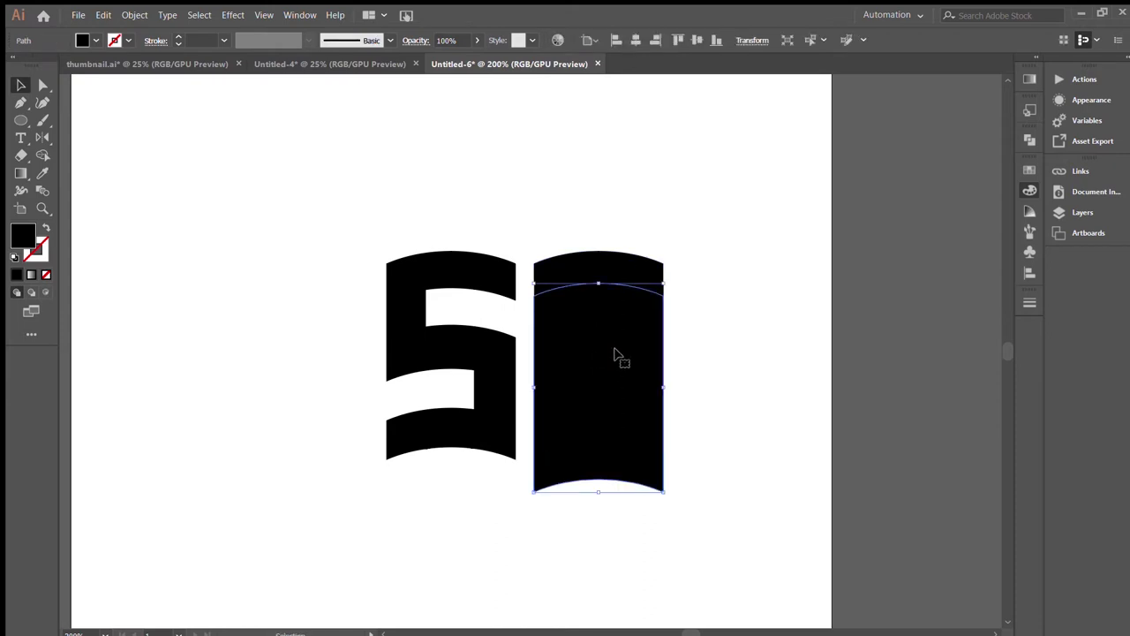
key(ctrl+y)
drag(629, 291, 633, 411)
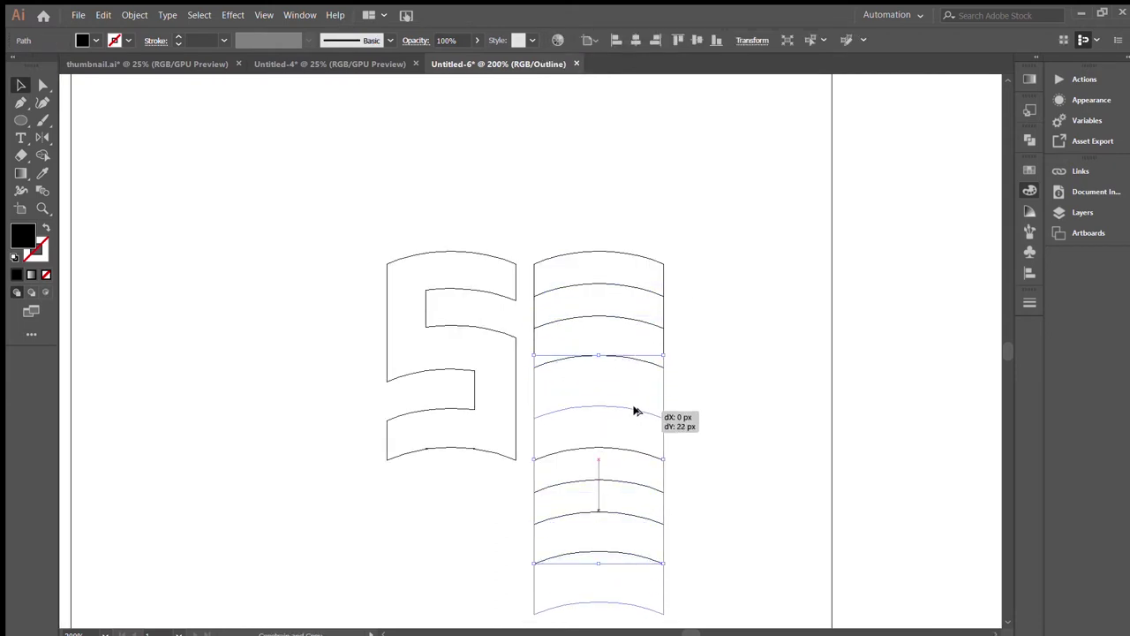
click(676, 335)
Step: Place copies of the right page shape offset sideways to mark the vertical stems of the B
drag(629, 255, 650, 256)
click(719, 327)
drag(722, 351, 720, 331)
drag(697, 277, 625, 268)
Step: Merge the right page's outer areas with Shape Builder into a frame around two inner blocks and remove the excess pieces
drag(699, 202, 553, 529)
key(shift+m)
mouse_move(556, 250)
mouse_down()
mouse_move(631, 250)
mouse_move(546, 319)
mouse_move(643, 296)
mouse_up()
drag(553, 332, 547, 381)
mouse_move(548, 433)
mouse_down()
mouse_move(586, 408)
mouse_move(636, 430)
mouse_move(650, 393)
mouse_up()
mouse_move(690, 359)
mouse_down()
mouse_move(579, 447)
mouse_move(568, 503)
mouse_up()
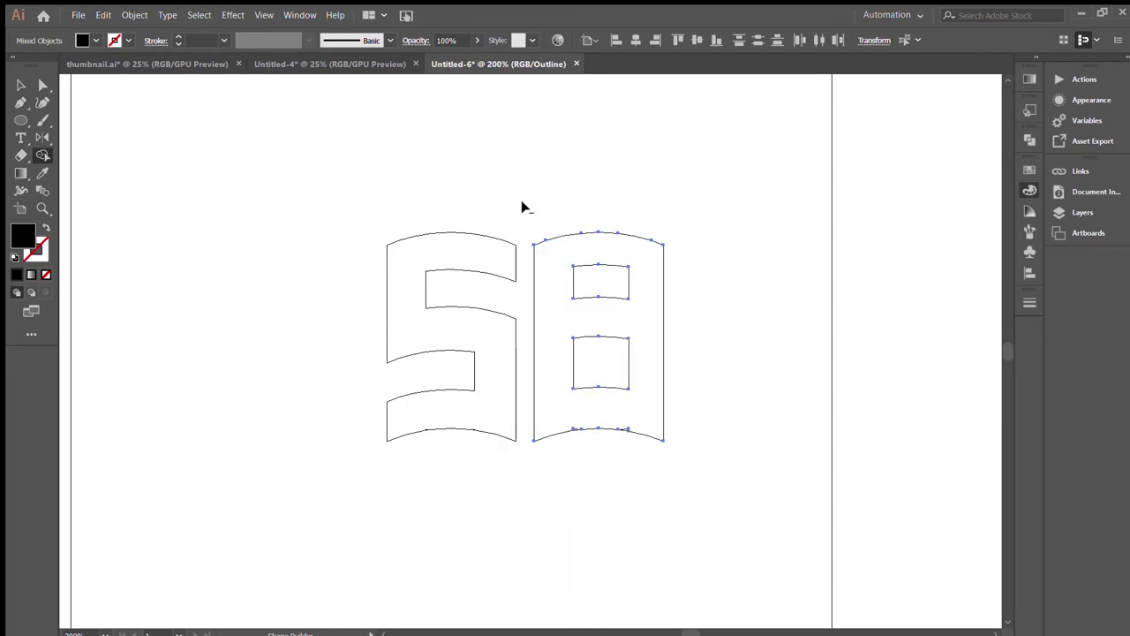
Step: Return to the filled preview and cut the two inner blocks out of the right page with Shape Builder
key(v)
key(ctrl+y)
drag(674, 222, 592, 375)
key(shift+m)
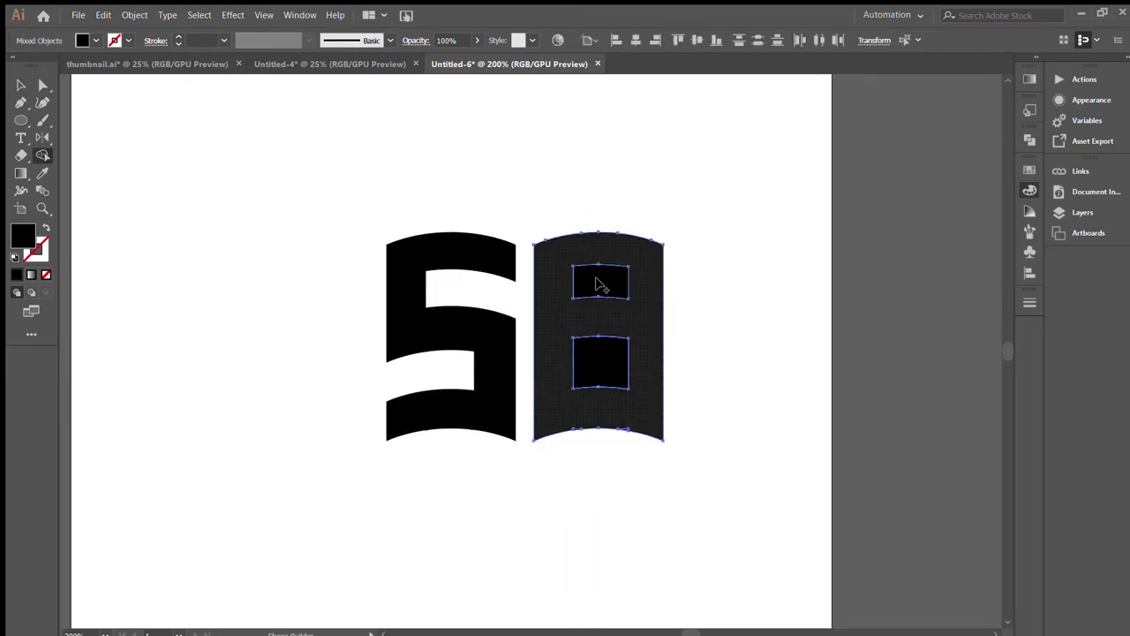
alt+click(601, 283)
alt+click(601, 362)
key(v)
click(683, 378)
Step: Draw a left-pointing triangle with the Pen tool across the middle of the B's right edge
drag(710, 378, 631, 406)
key(ctrl+equal)
key(ctrl+equal)
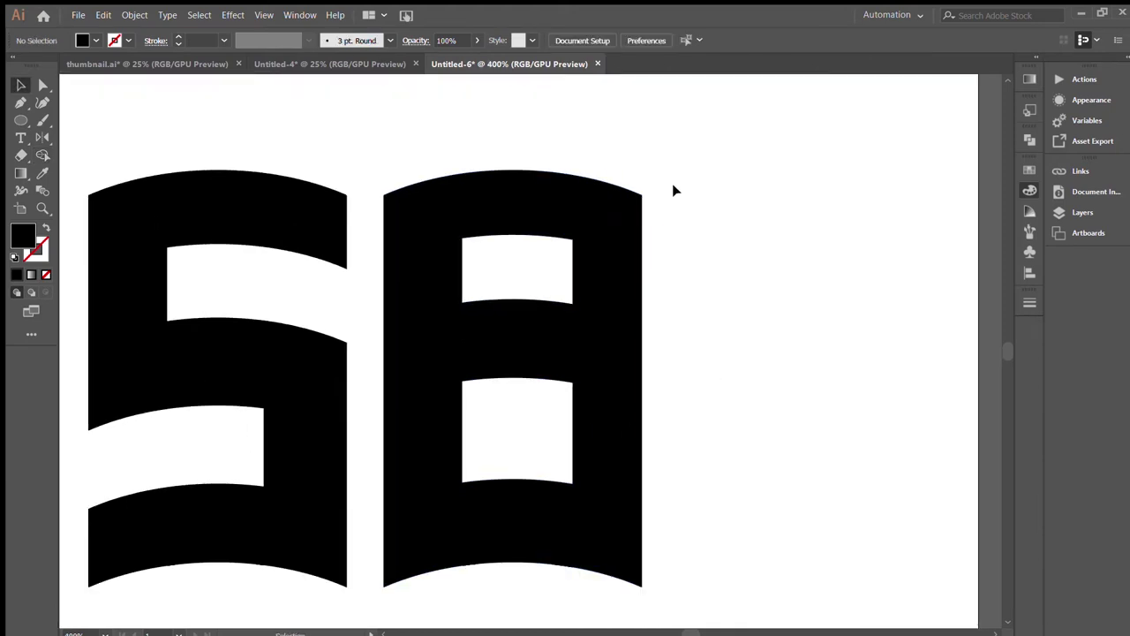
click(639, 391)
click(604, 355)
click(651, 309)
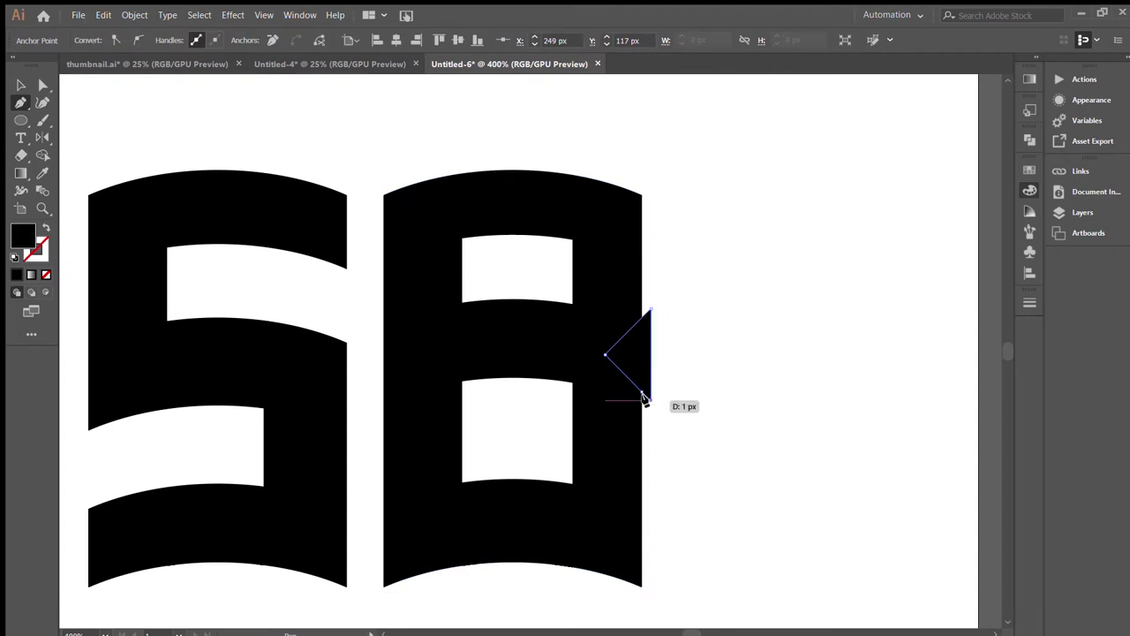
Step: Subtract the triangle from the B with Shape Builder to leave a notch in its right edge
key(shift+m)
mouse_move(705, 329)
mouse_down()
mouse_move(622, 363)
mouse_move(704, 384)
mouse_up()
key(v)
click(705, 403)
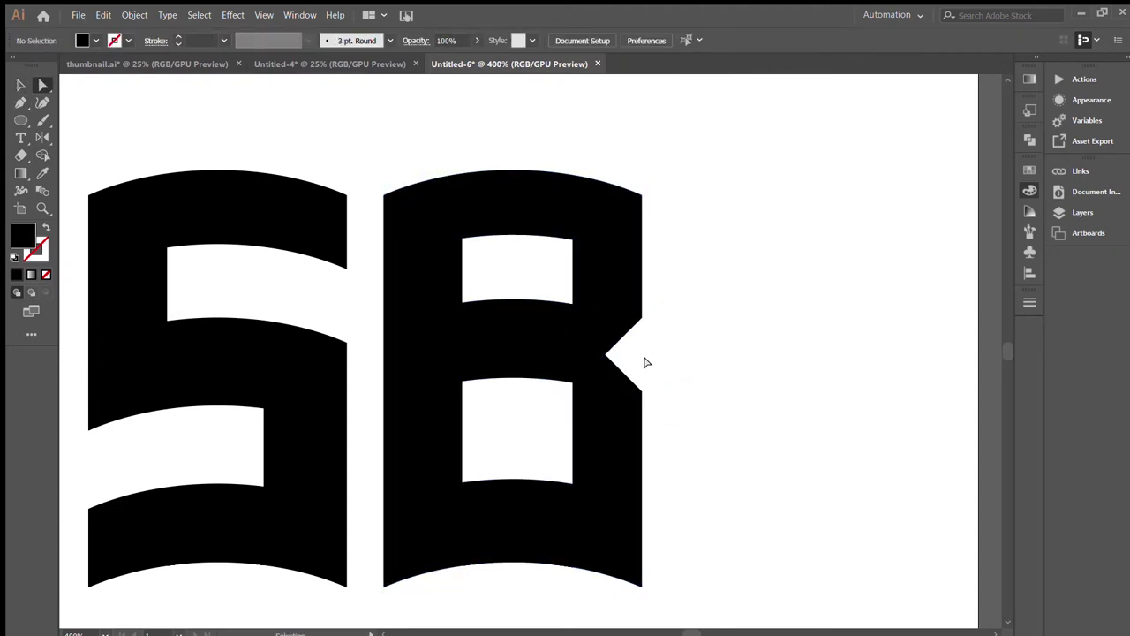
Step: Nudge the notch's lower outer corner up slightly and round it on the B's right edge
key(a)
click(641, 391)
key(Up)
key(Up)
drag(628, 390, 618, 449)
click(680, 403)
Step: Round the notch's upper outer corner on the B's right edge
click(641, 317)
drag(628, 310, 604, 296)
click(681, 335)
click(607, 354)
click(697, 376)
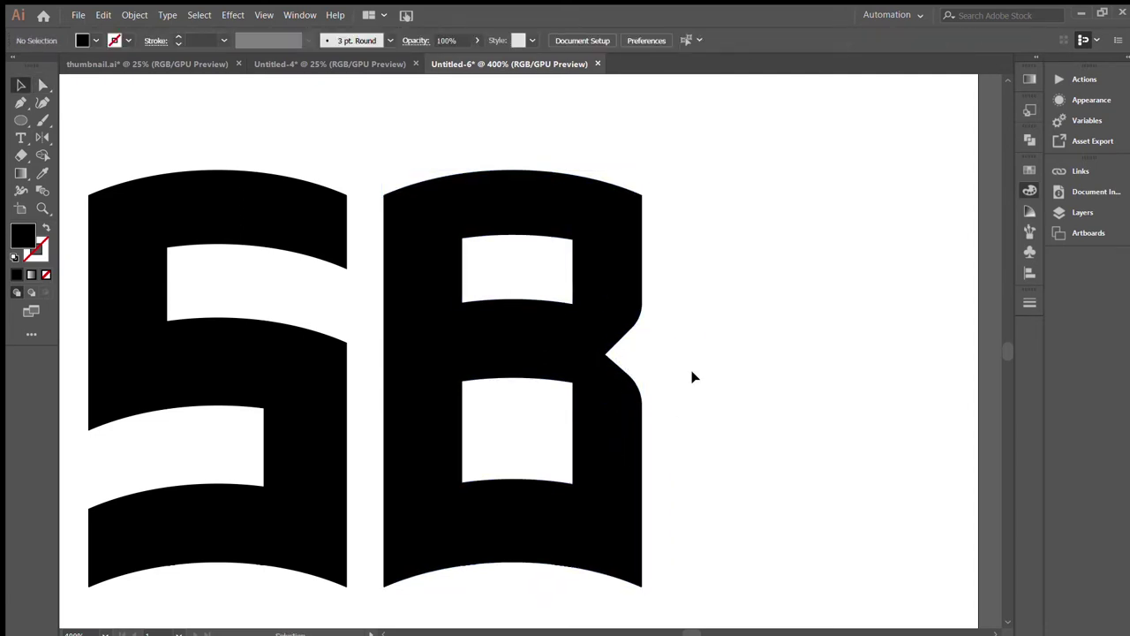
Step: Round the top-right corner of the B's lower opening and the bottom-right corner of its upper opening
key(ctrl+minus)
key(ctrl+minus)
key(ctrl+minus)
key(ctrl+minus)
key(ctrl+plus)
key(ctrl+plus)
key(ctrl+plus)
key(ctrl+plus)
key(ctrl+plus)
key(ctrl+plus)
key(a)
click(611, 416)
drag(600, 427, 585, 431)
click(794, 366)
click(612, 253)
drag(606, 249, 601, 242)
click(742, 330)
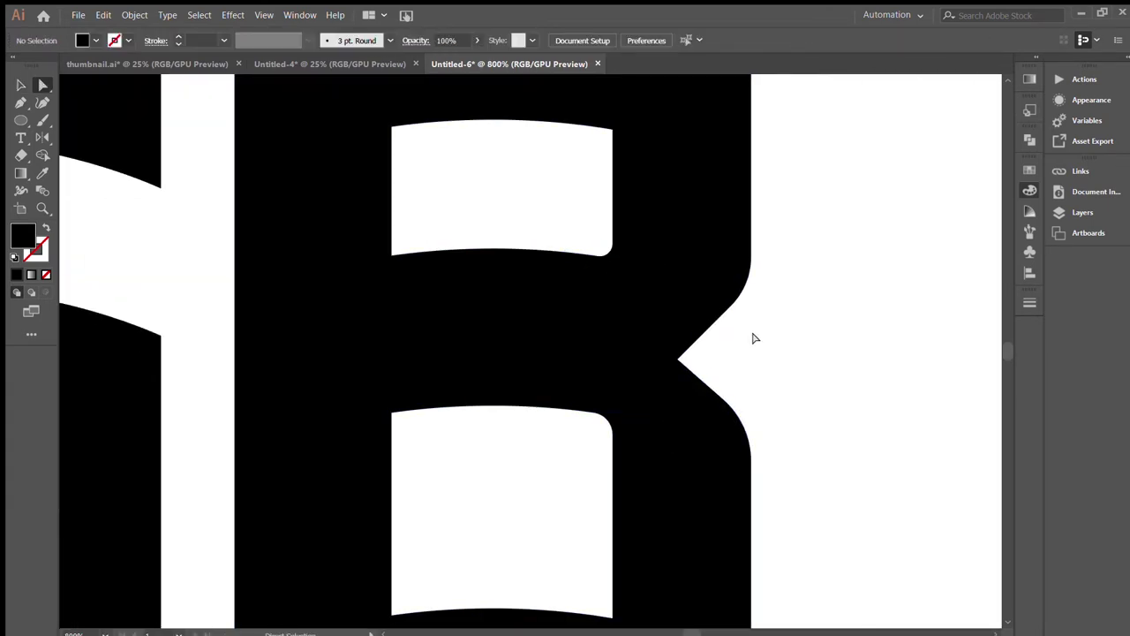
Step: Try a further adjustment to the rounded corner of the B's upper opening and undo it
click(600, 248)
click(784, 350)
click(595, 242)
mouse_move(594, 243)
mouse_down()
mouse_move(579, 226)
mouse_move(593, 237)
mouse_up()
click(790, 335)
key(ctrl+z)
click(787, 334)
click(610, 248)
click(770, 347)
Step: Draw a stroked, unfilled Pen path running down the S's left side and curving beneath it like a page edge
key(ctrl+minus)
key(ctrl+minus)
key(ctrl+minus)
key(ctrl+minus)
drag(209, 444, 346, 427)
key(p)
click(433, 284)
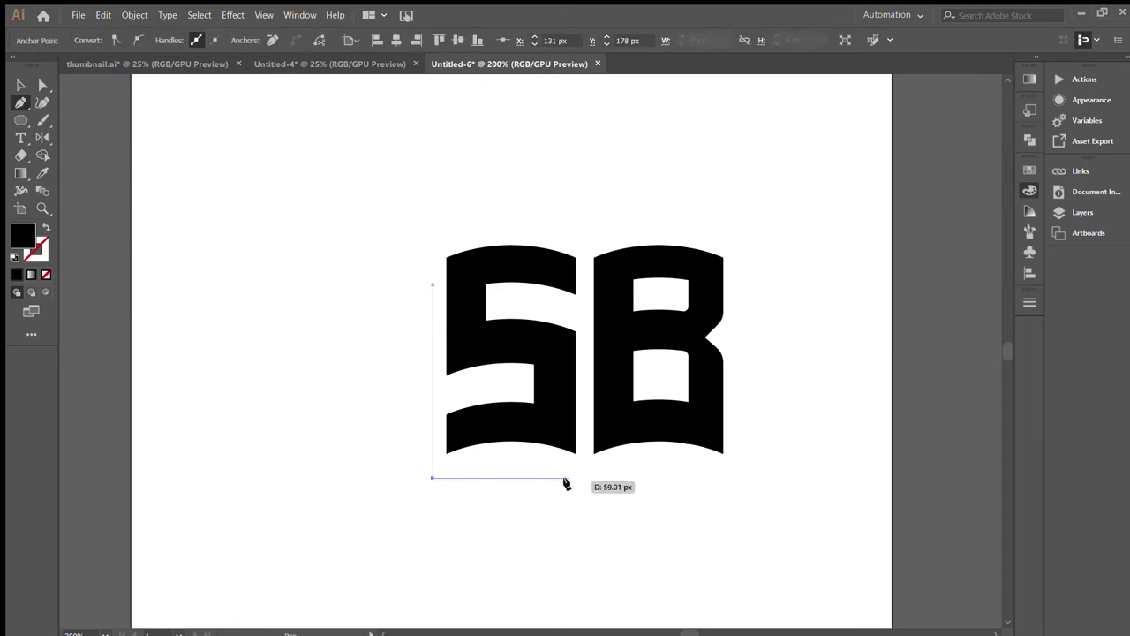
drag(620, 503, 610, 506)
key(shift+x)
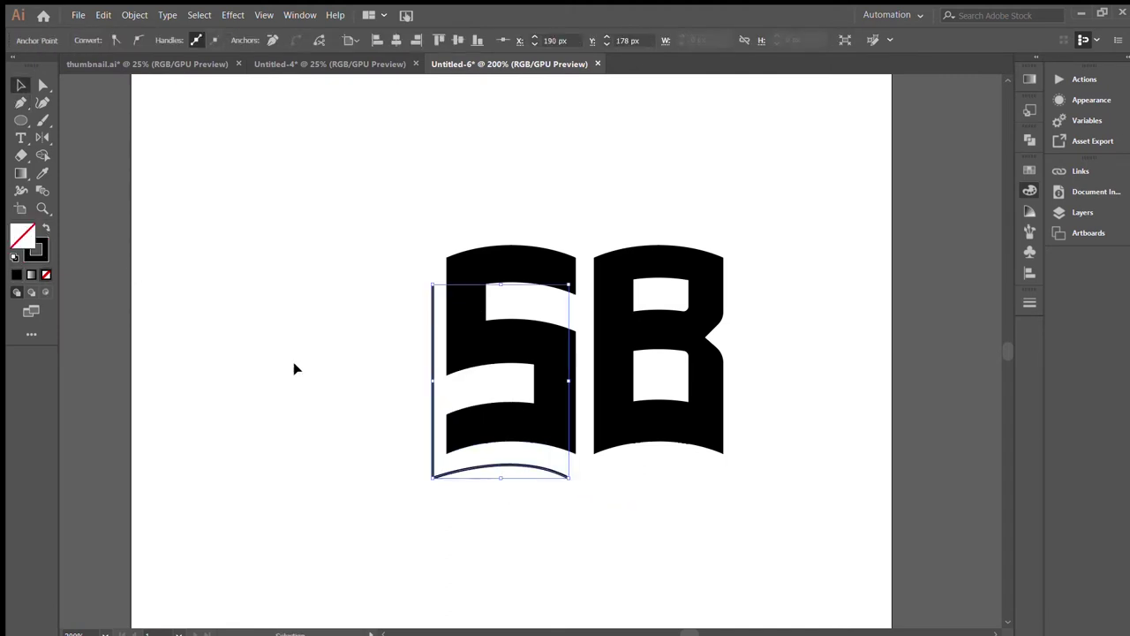
Step: Set the page-edge path's stroke to 3 pt and give it a width profile that tapers at both ends
key(v)
click(178, 37)
click(178, 37)
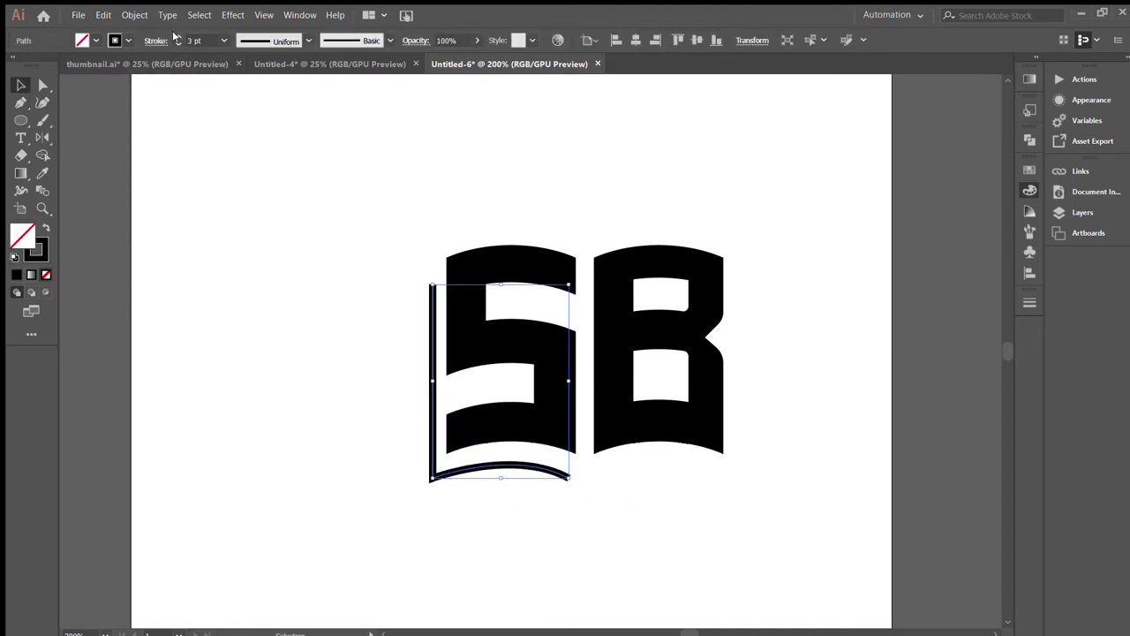
click(282, 41)
click(255, 81)
Step: Move the tapered page-edge path closer to the S and fit its curved end beneath the letter's lower right corner
drag(476, 464, 479, 459)
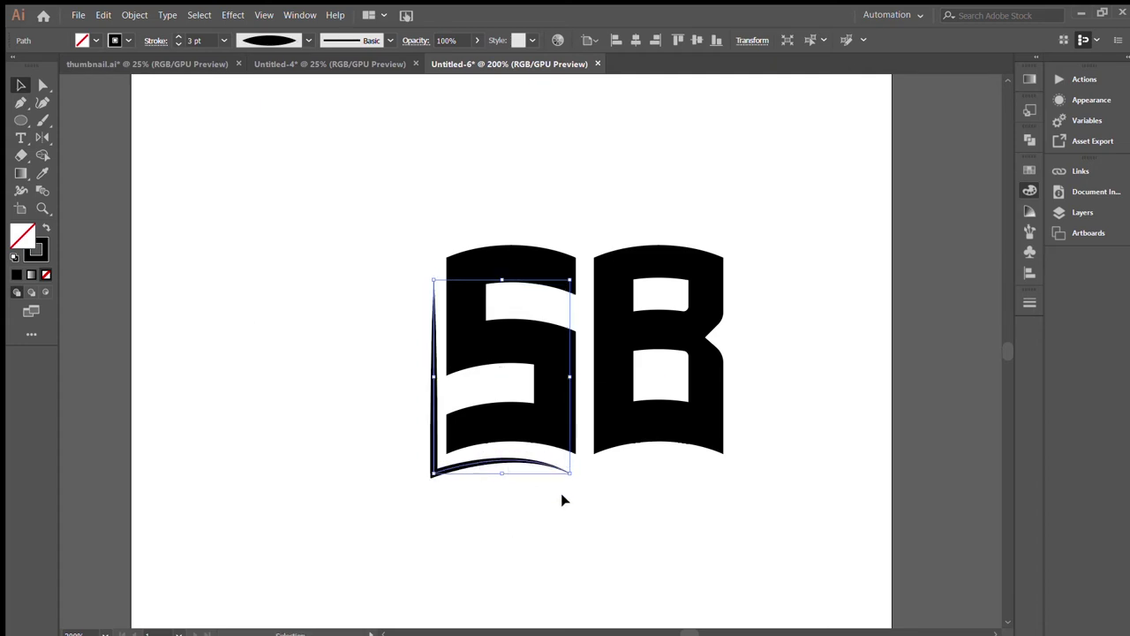
click(547, 530)
click(434, 477)
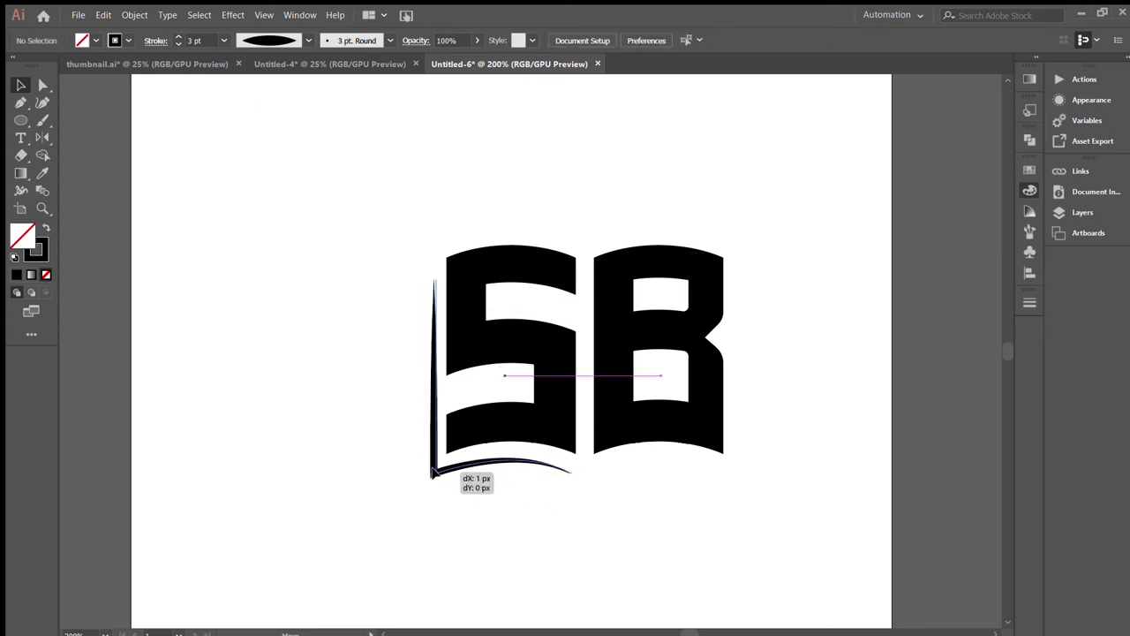
drag(507, 475, 572, 465)
click(542, 501)
key(a)
click(533, 499)
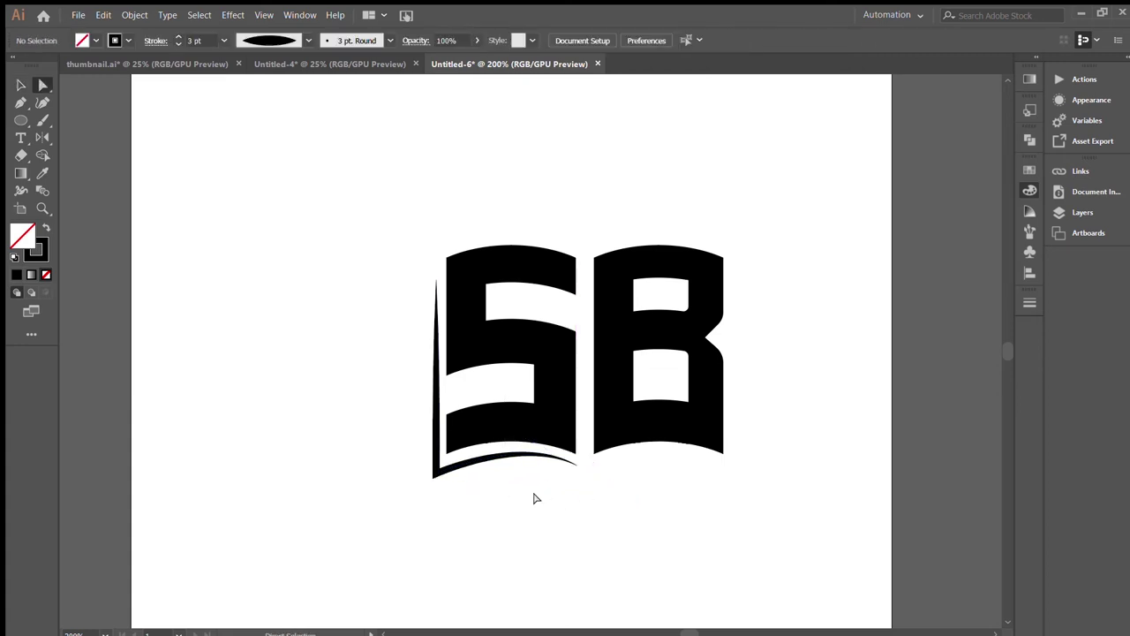
Step: Try a different stroke weight and a wedge-shaped width profile on the page-edge path
key(v)
click(435, 466)
click(179, 44)
click(572, 537)
key(ctrl+z)
click(441, 468)
click(254, 107)
click(259, 151)
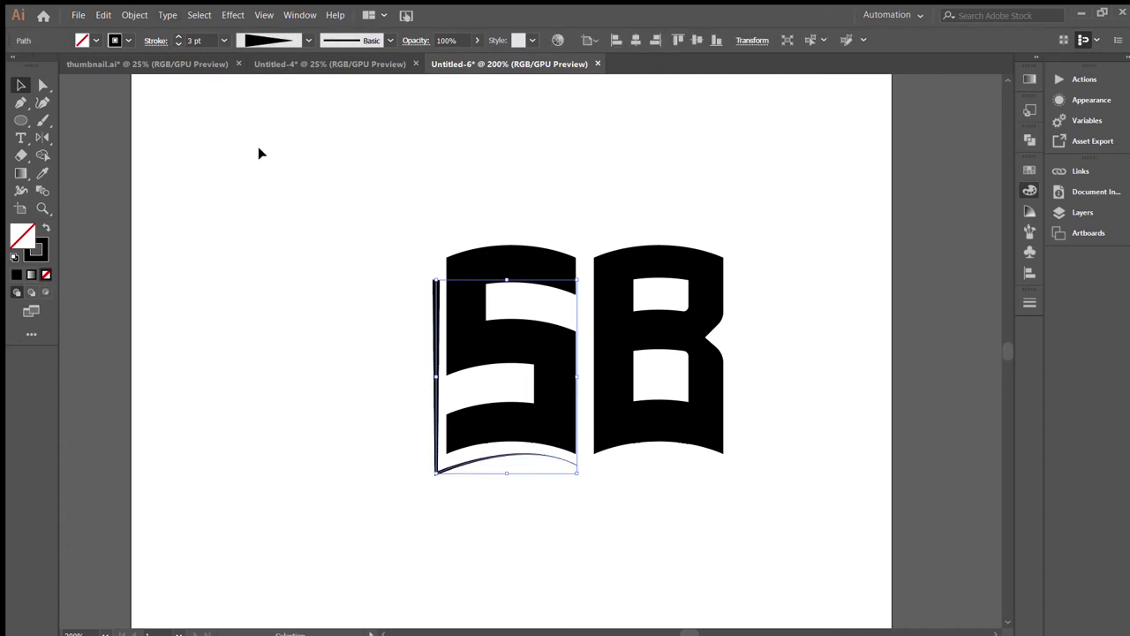
click(301, 286)
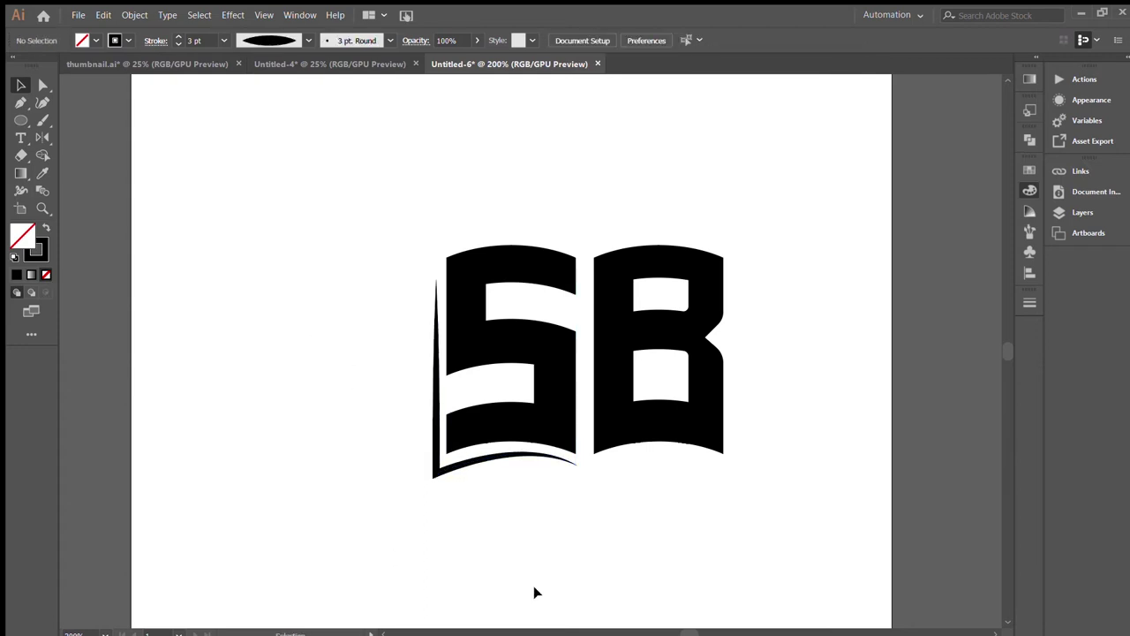
Step: Convert the tapered page-edge stroke into a solid black filled shape without a stroke
click(424, 461)
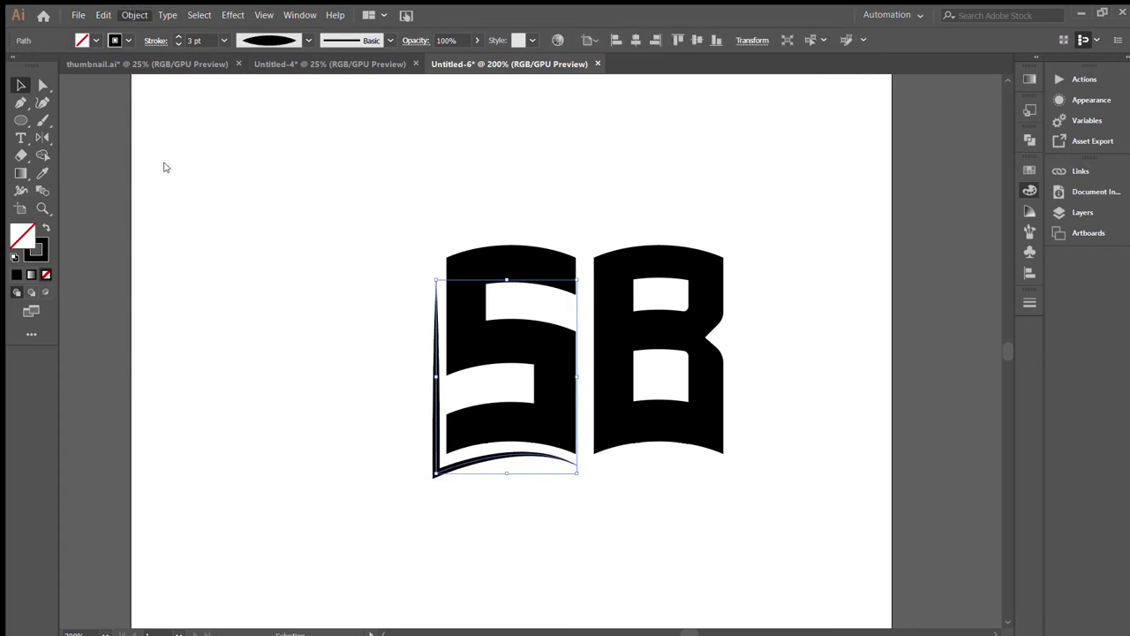
key(shift+x)
Step: Try a second page-edge copy below and to the left of the first, resize it, and remove it
mouse_move(431, 450)
mouse_down()
mouse_move(429, 474)
mouse_move(417, 476)
mouse_up()
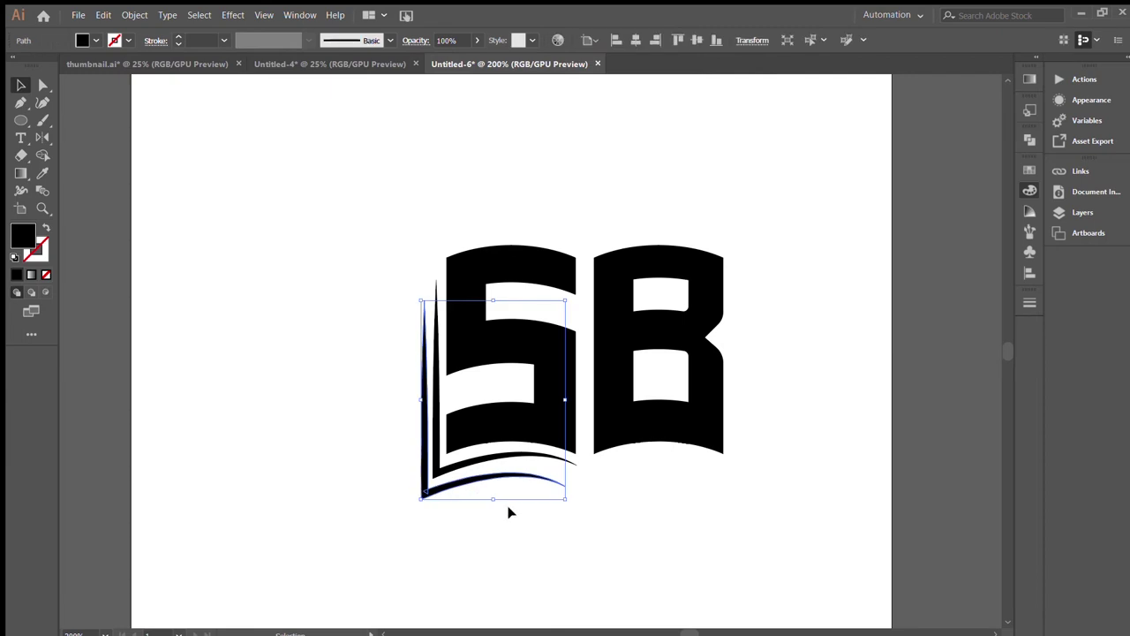
drag(566, 501, 577, 494)
key(ctrl+z)
click(537, 532)
click(430, 492)
key(Delete)
Step: Reflect a copy of the page-edge shape across the book's centre so it runs beneath and beside the B
drag(593, 483, 486, 488)
click(397, 460)
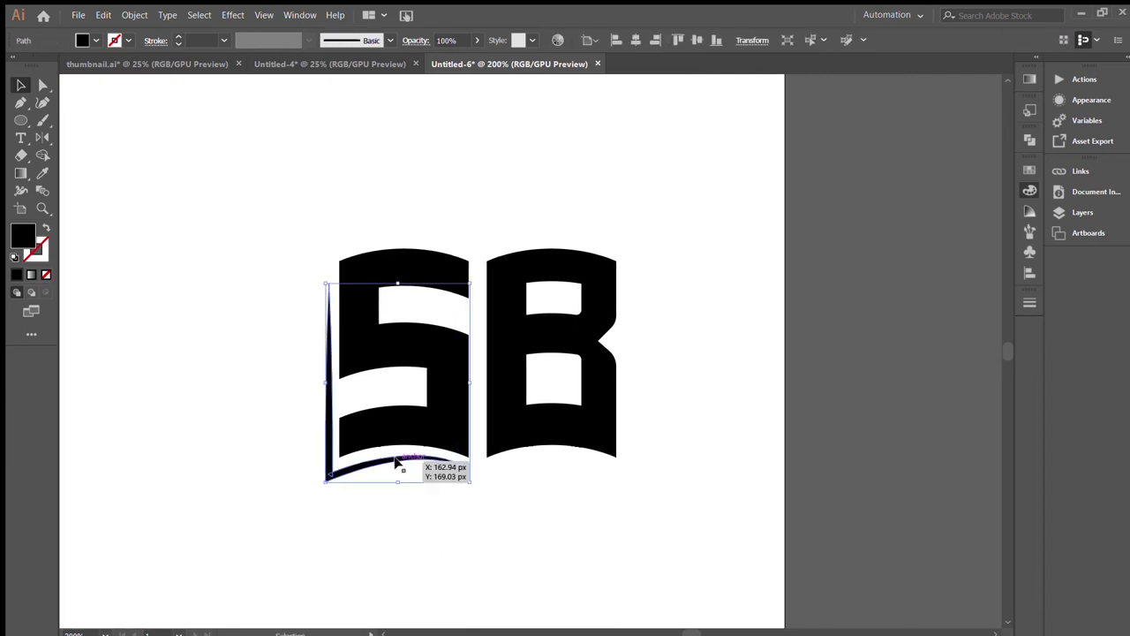
key(o)
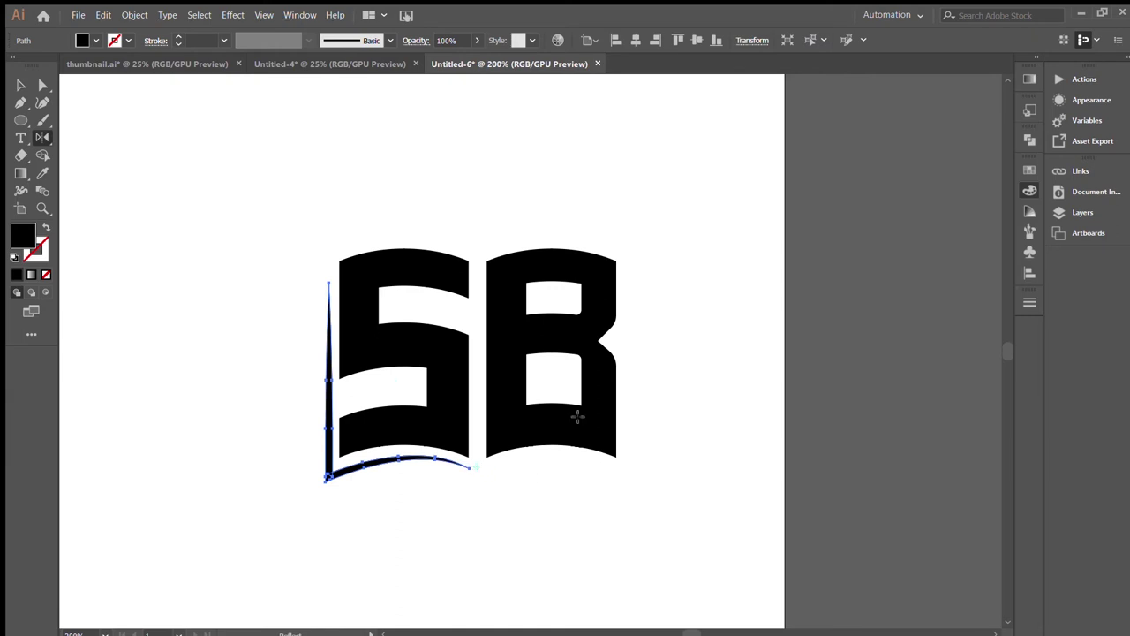
drag(578, 416, 557, 520)
key(v)
click(587, 528)
Step: Shift the mirrored page edge slightly to the right under the B and check the whole logo on the artboard
key(ctrl+minus)
key(ctrl+minus)
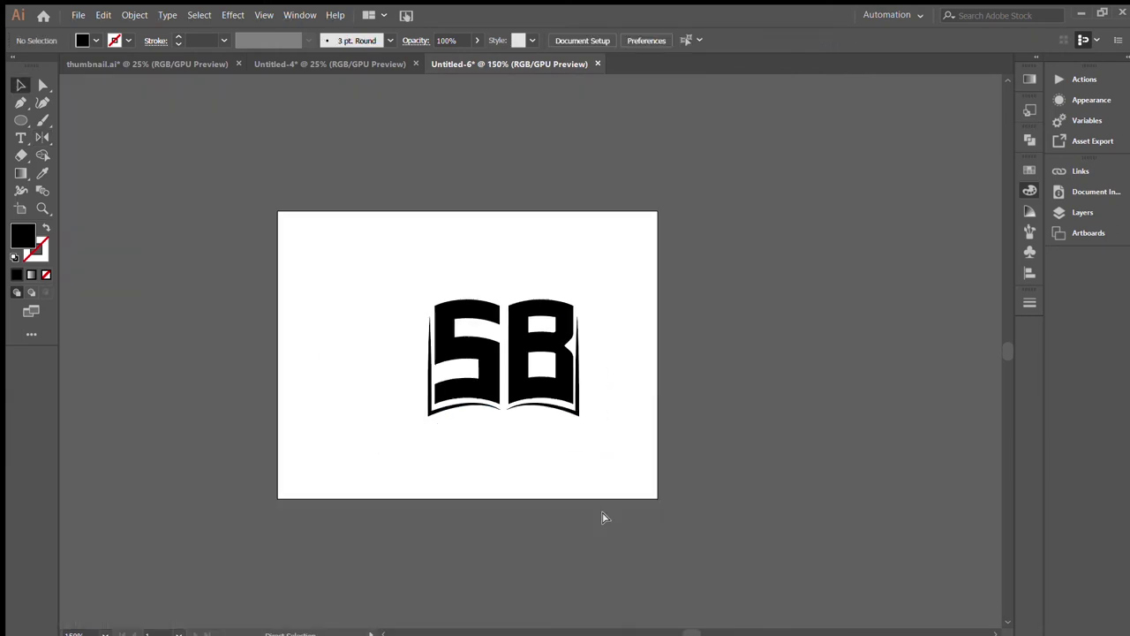
key(ctrl+plus)
key(ctrl+plus)
drag(459, 521, 463, 521)
click(503, 538)
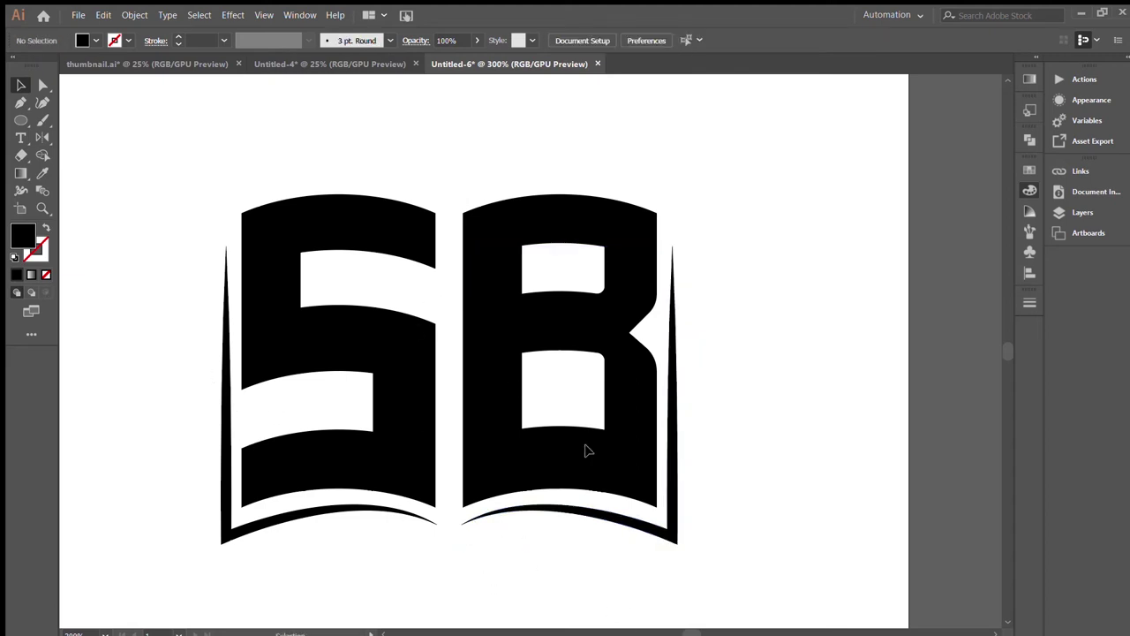
key(ctrl+minus)
key(ctrl+minus)
key(ctrl+minus)
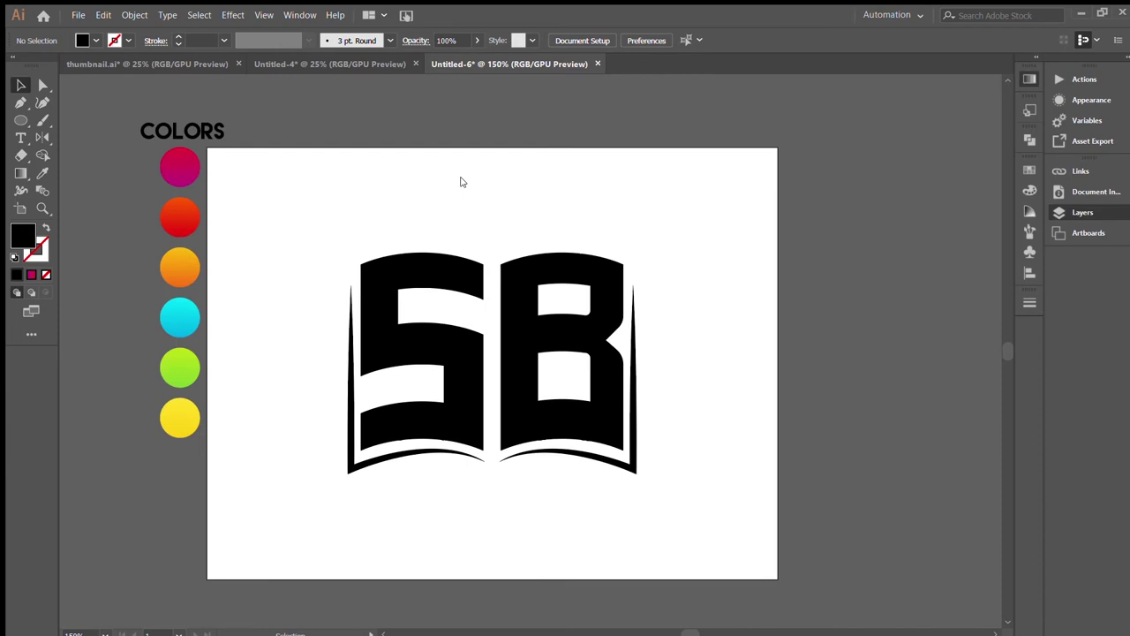
Step: Draw a curved line beneath the S's page edge as a 3 pt tapered black stroke and raise its inner end
click(359, 477)
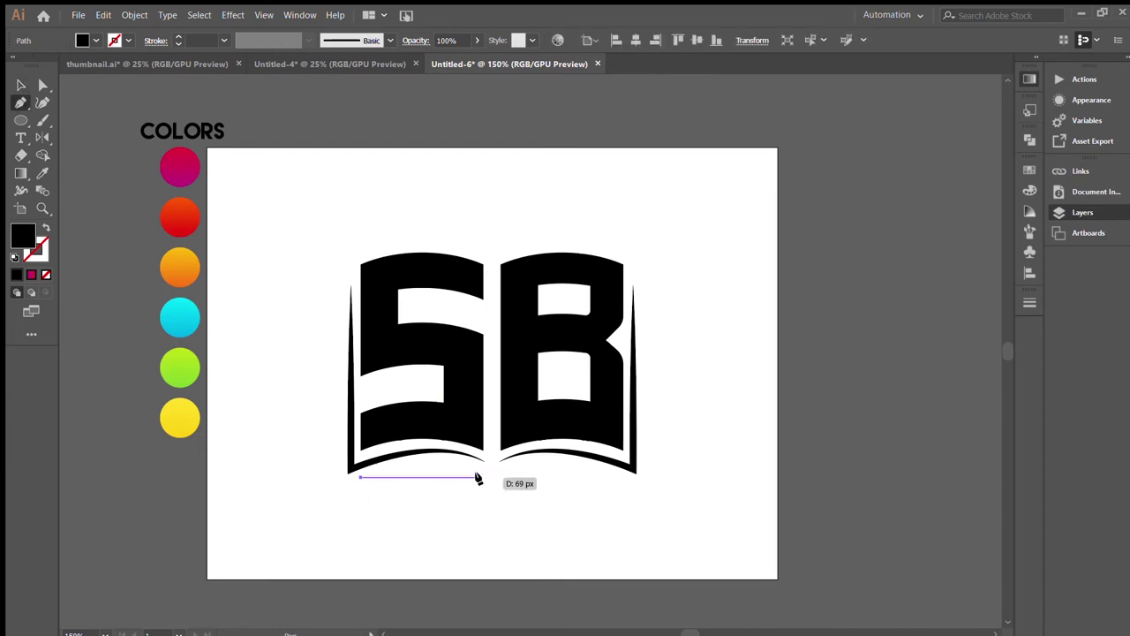
drag(506, 510, 522, 507)
click(16, 85)
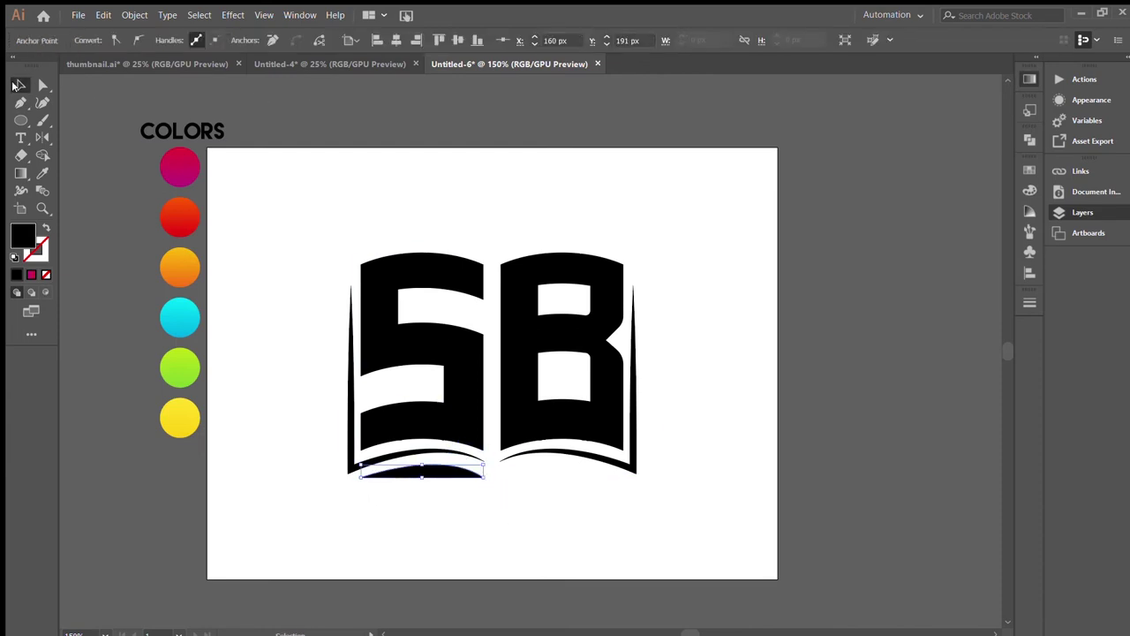
key(shift+x)
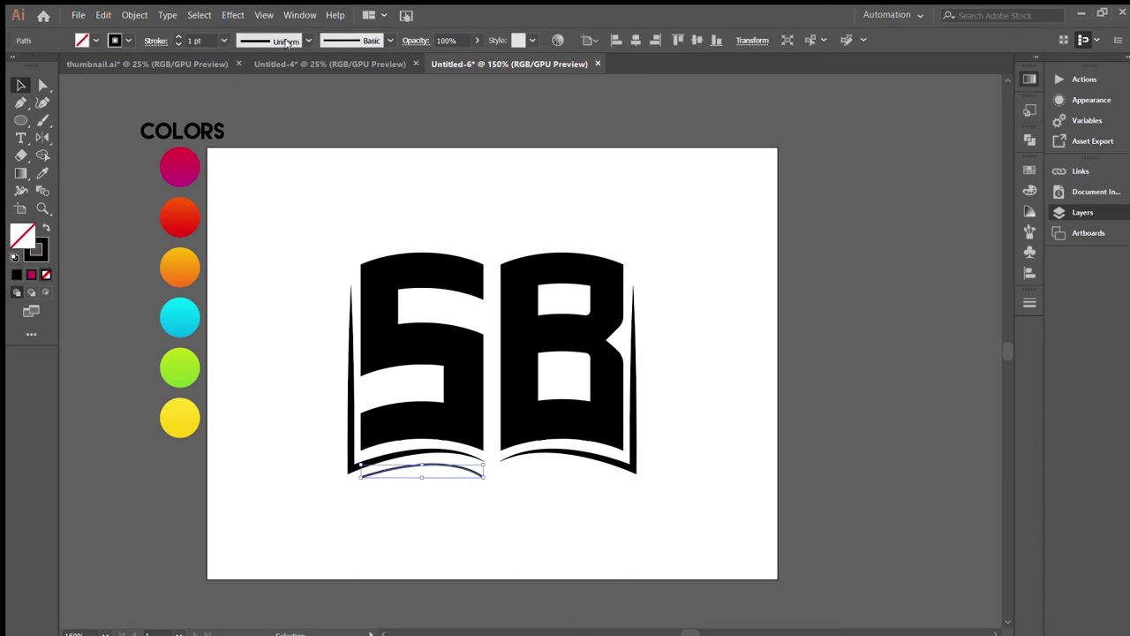
key(a)
drag(483, 478, 483, 471)
click(499, 499)
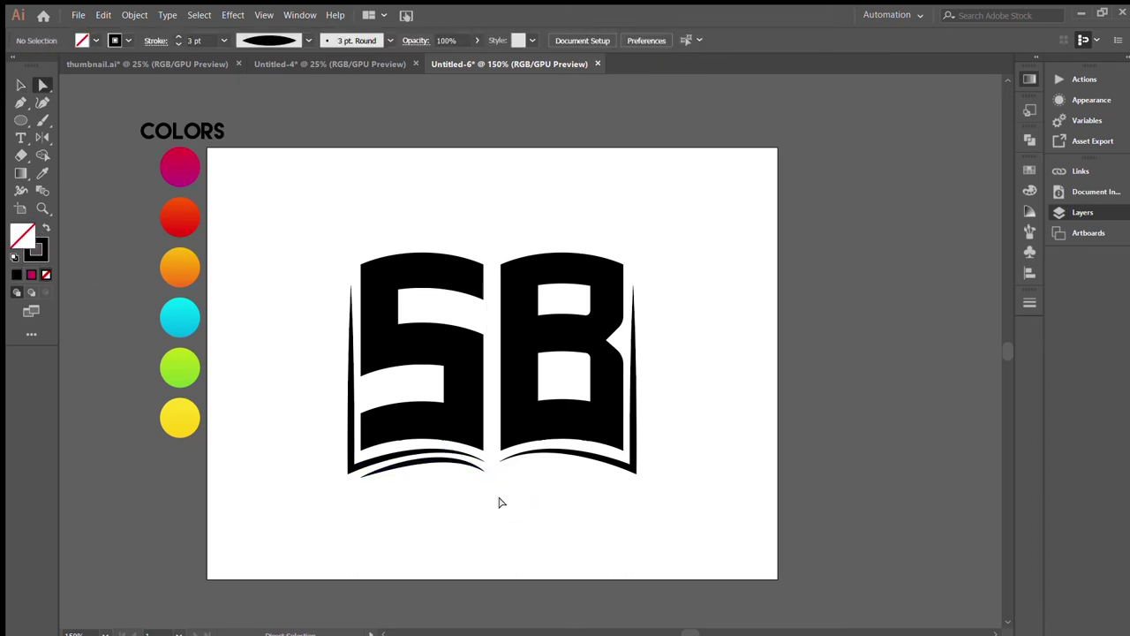
Step: Convert the tapered curve into a solid black shape and mirror a copy of it under the B
click(399, 470)
key(shift+x)
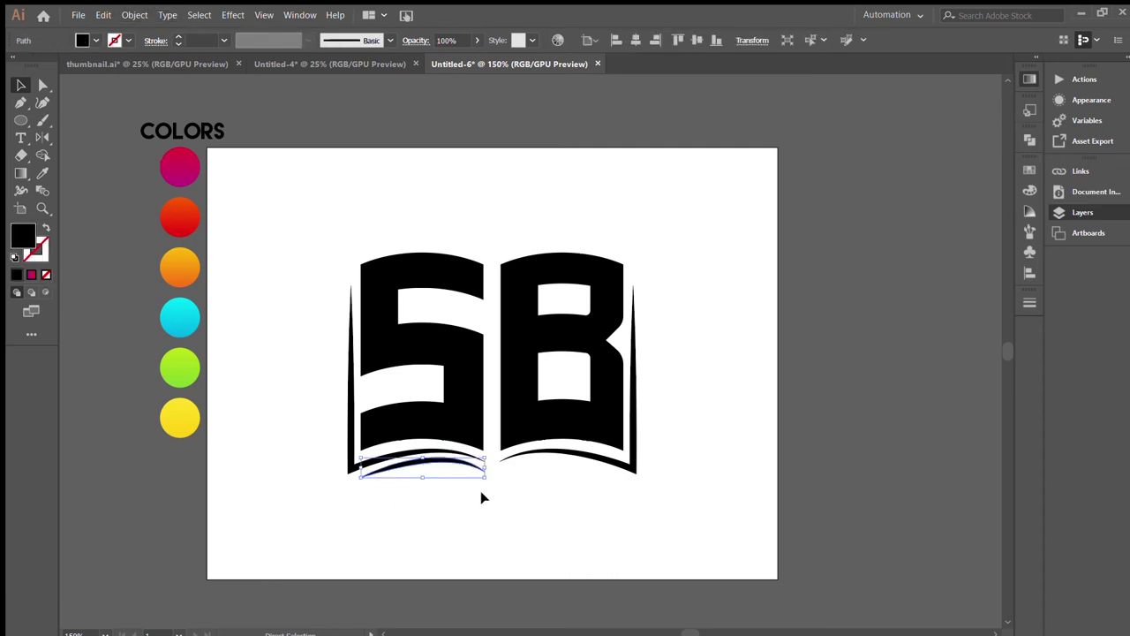
click(544, 508)
click(521, 461)
click(656, 485)
Step: Fill the S, the B and both page edges with the magenta-purple gradient from the colour circles and ungroup them
click(508, 316)
key(i)
click(186, 176)
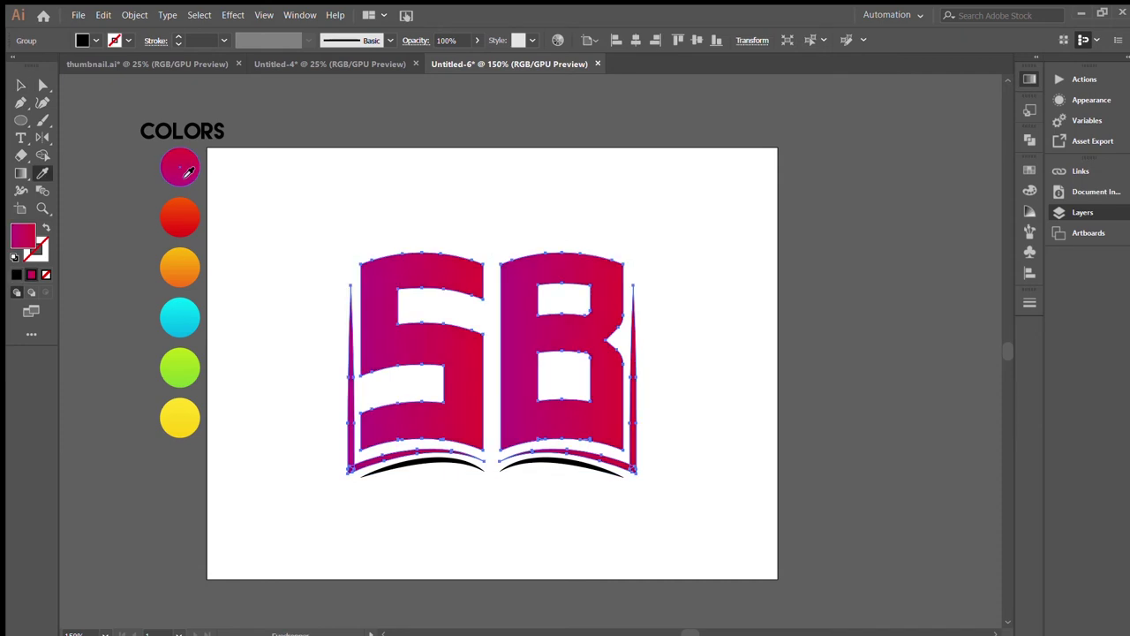
key(v)
key(ctrl+shift+g)
click(490, 496)
Step: Rotate the S's gradient to vertical, with red at the top and purple at the bottom
click(450, 423)
key(i)
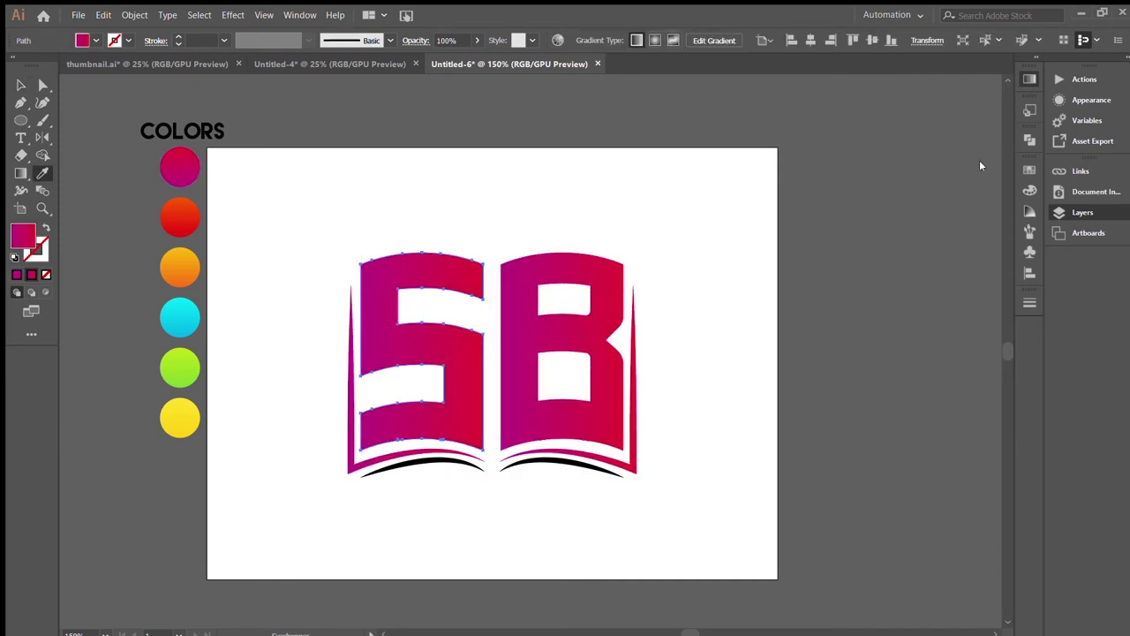
click(415, 199)
Step: Sample the orange-red gradient onto the S's page edge and the yellow-orange gradient onto the curve beneath it
click(351, 386)
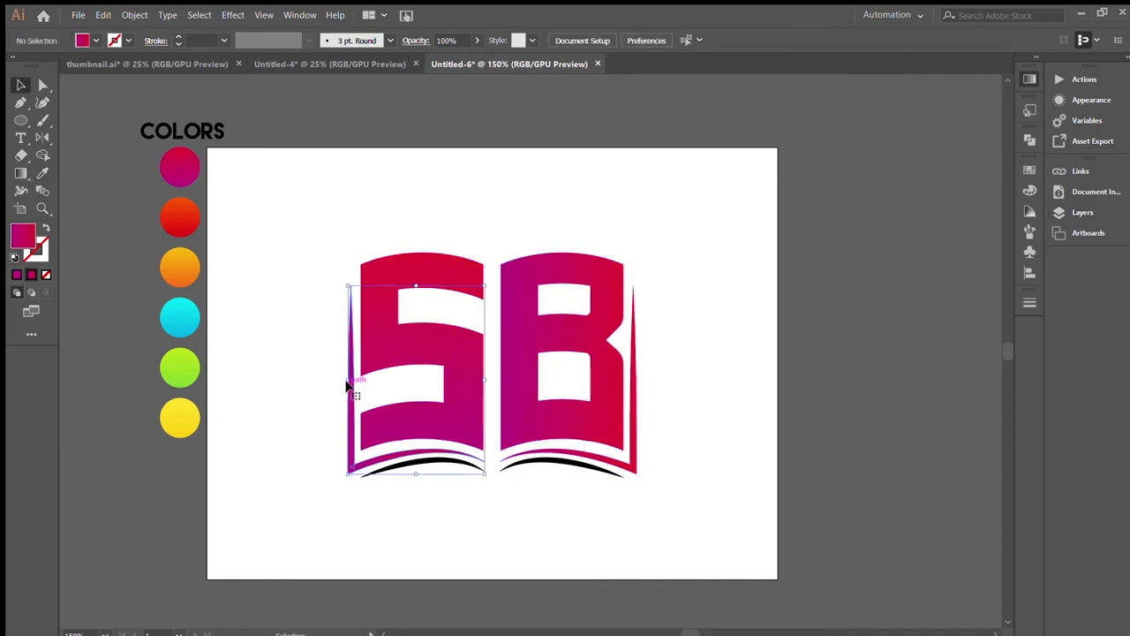
key(i)
click(180, 217)
ctrl+click(431, 467)
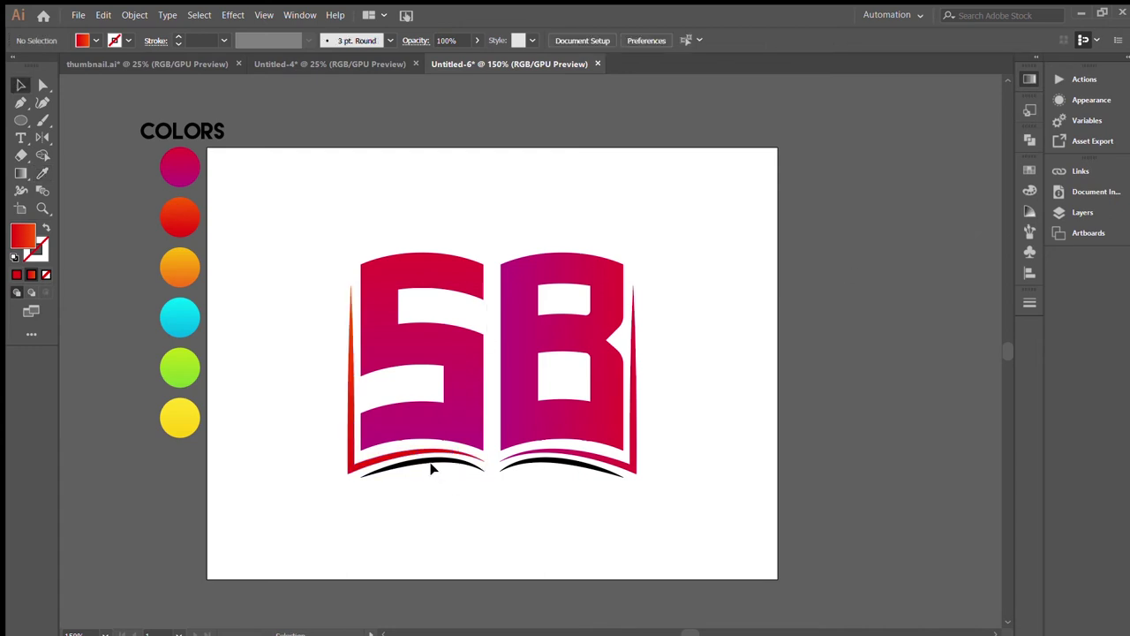
key(i)
click(179, 264)
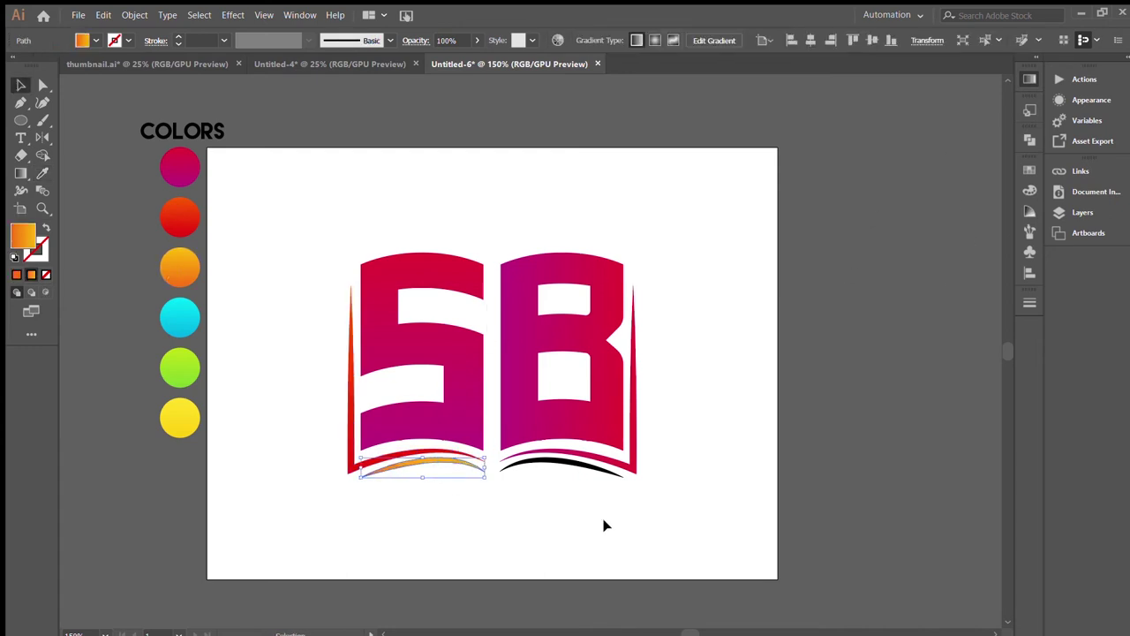
Step: Sample the yellow gradient onto the curve under the B and the green gradient onto the B's page edge
click(604, 519)
click(568, 462)
key(i)
click(181, 418)
key(v)
click(576, 453)
key(i)
click(185, 382)
Step: Sample the cyan gradient onto the B
ctrl+click(582, 424)
click(180, 317)
ctrl+click(698, 371)
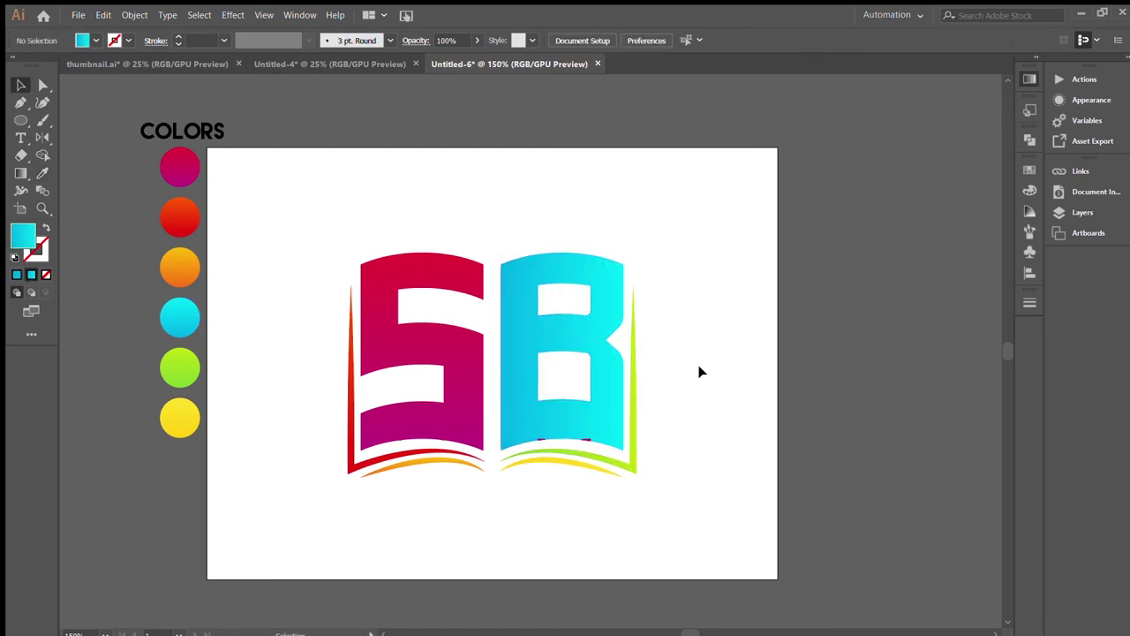
Step: Try to delete the dark slivers left along the B's lower edge
click(584, 440)
key(Delete)
click(539, 439)
key(Delete)
click(578, 439)
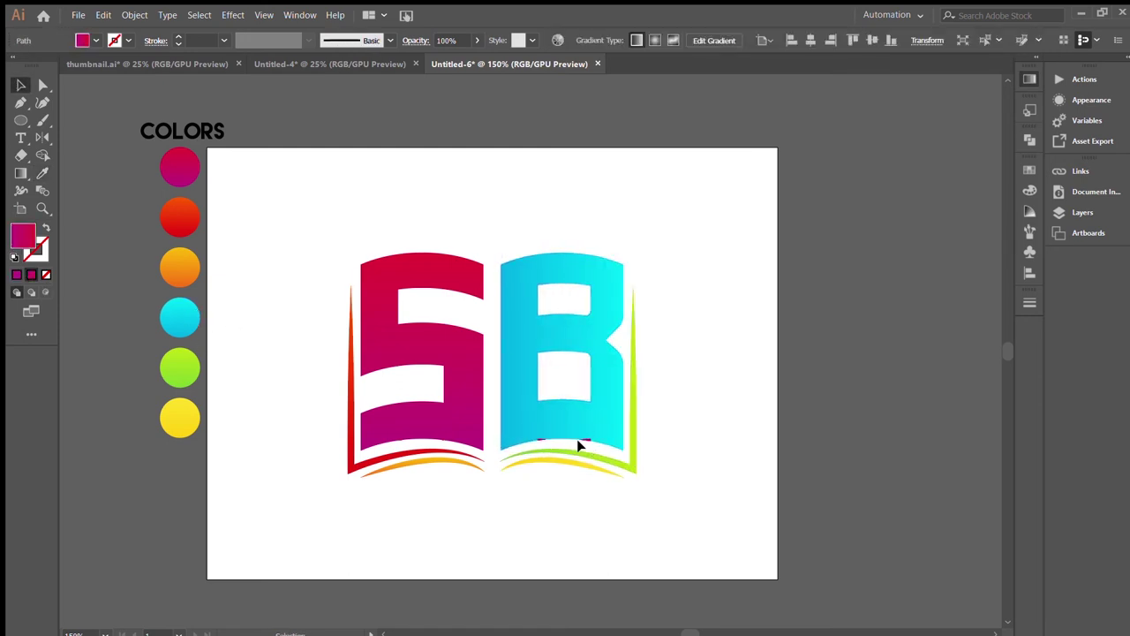
ctrl+click(598, 430)
drag(599, 424, 592, 398)
key(ctrl+z)
Step: Merge the leftover dark slivers along the B's lower edge into the letter
shift+click(589, 439)
key(shift+m)
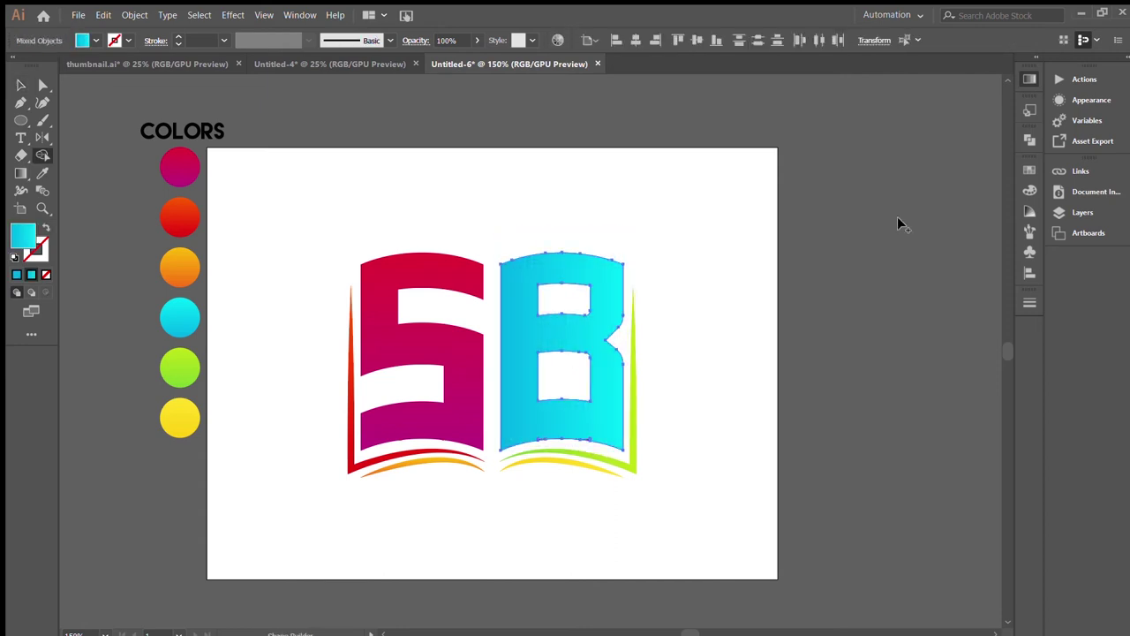
click(848, 180)
key(v)
click(708, 368)
drag(591, 426, 592, 422)
key(a)
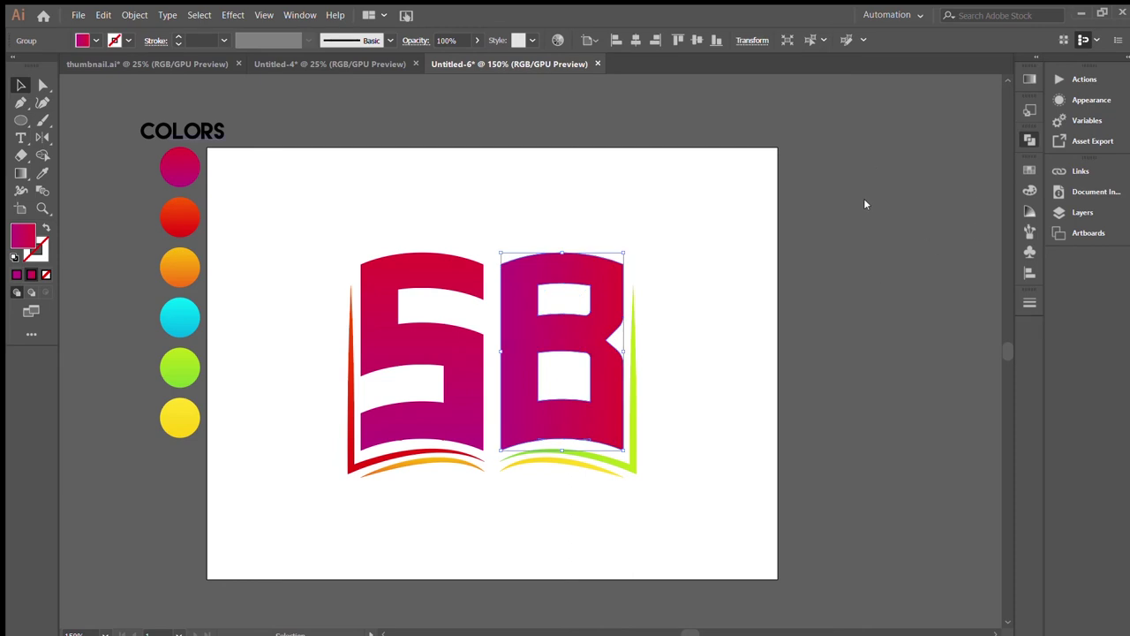
Step: Try to clean up the leftover points along the B's lower edge with the Shape Builder tool
key(ctrl+plus)
key(ctrl+plus)
key(ctrl+plus)
key(ctrl+plus)
drag(730, 404, 749, 142)
key(shift+m)
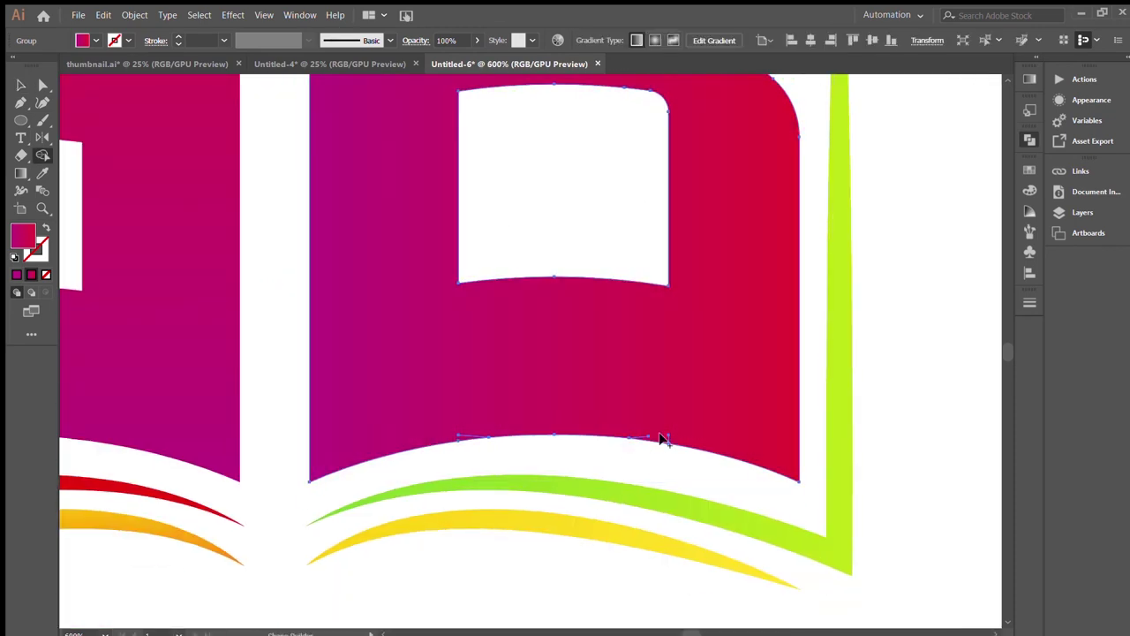
key(v)
click(497, 443)
Step: Fill the merged B with the cyan gradient and rotate the gradient to vertical, lightest at the top
click(500, 402)
key(i)
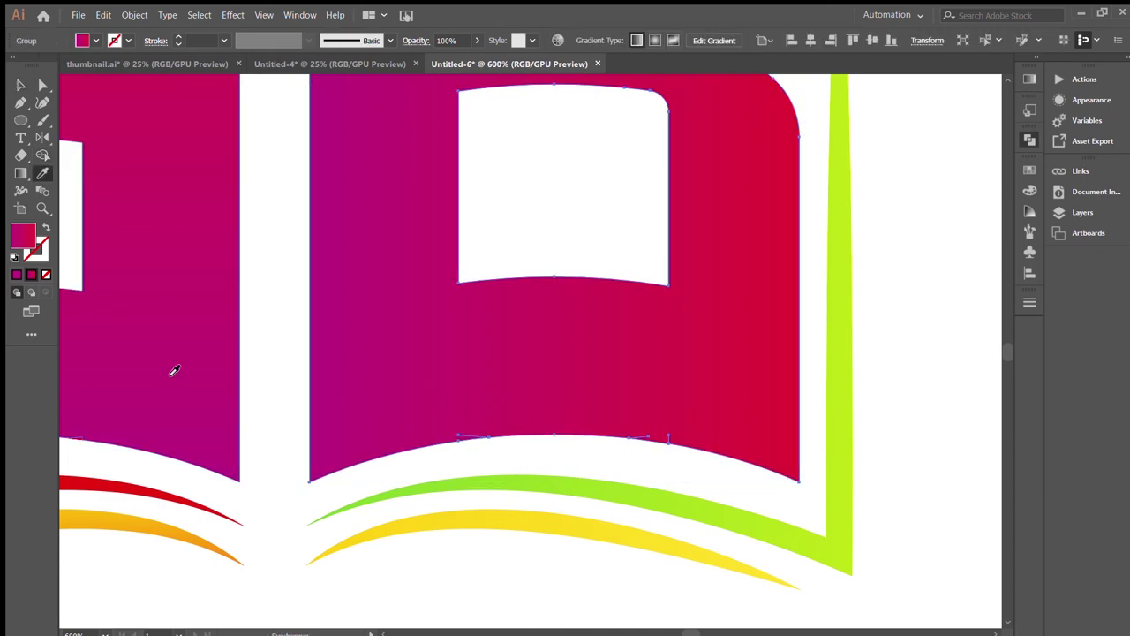
drag(221, 281, 584, 362)
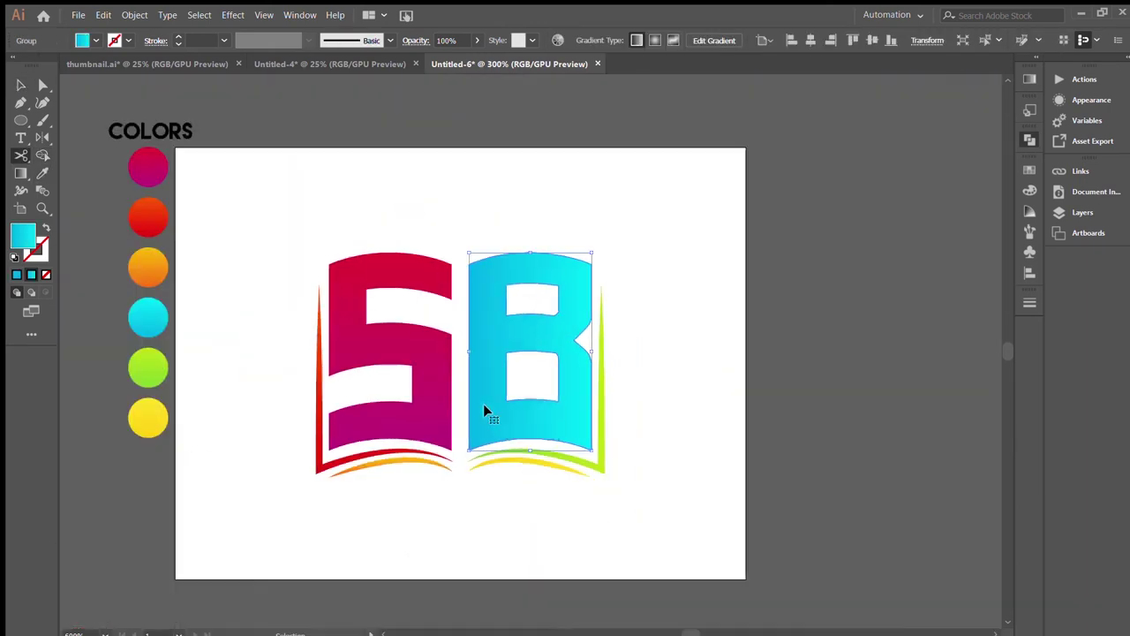
click(960, 233)
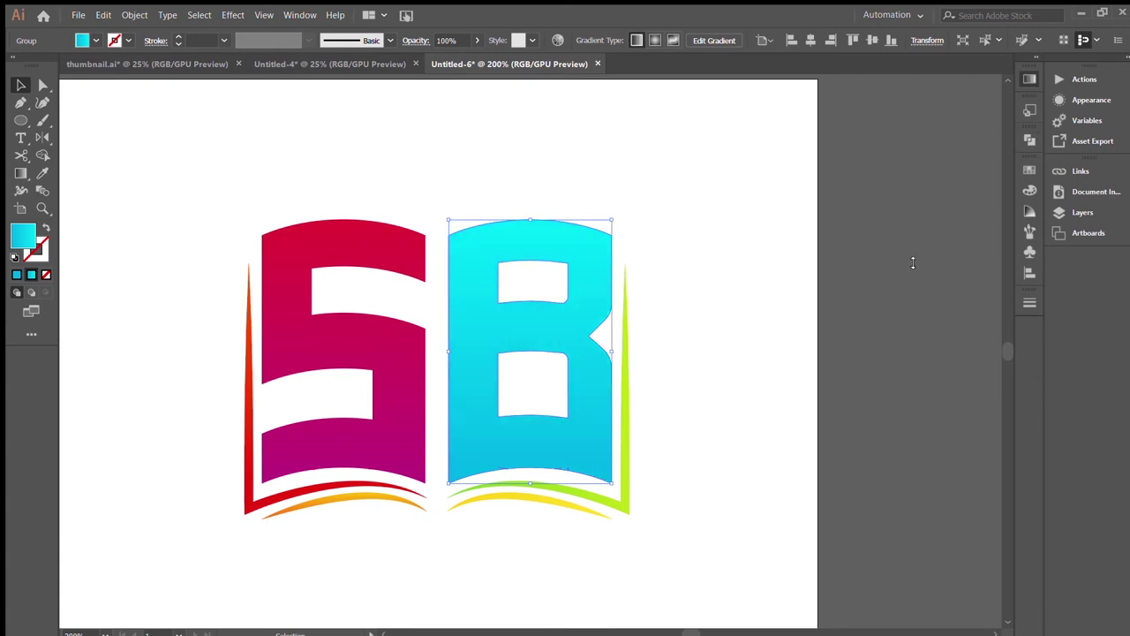
Step: Rotate the gradient of the B's green page edge to vertical and adjust the yellow curve's gradient
click(777, 309)
drag(678, 336, 842, 348)
click(792, 404)
click(946, 185)
drag(805, 506, 757, 541)
click(765, 574)
click(749, 519)
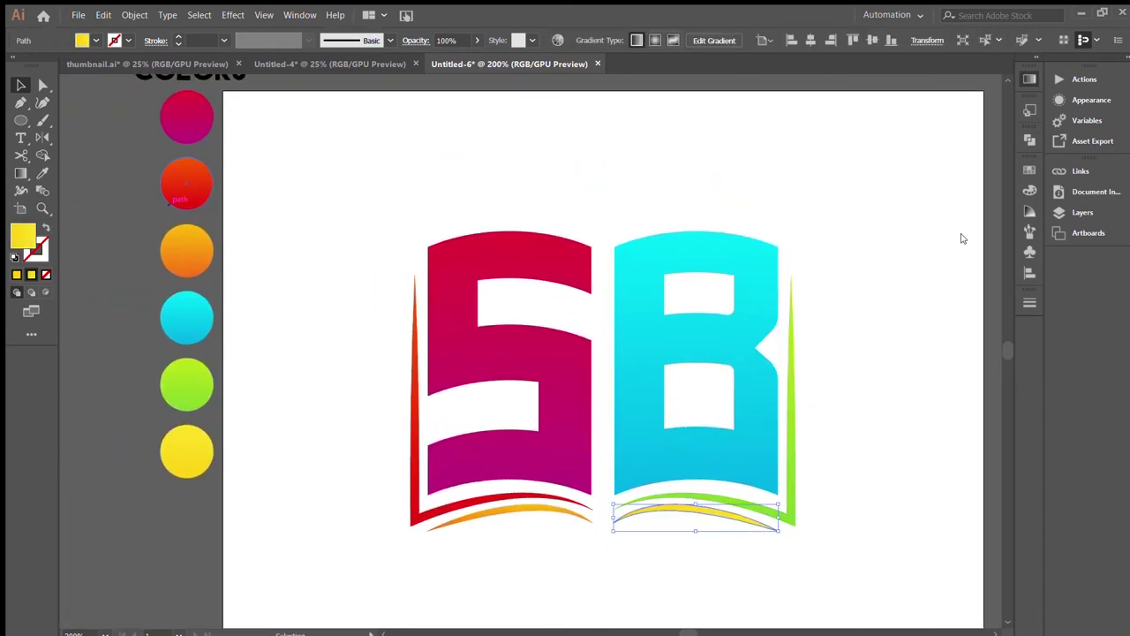
click(915, 426)
Step: Move the words STORY and BOOK up close beneath the book and narrow the gap between them
drag(819, 458, 751, 443)
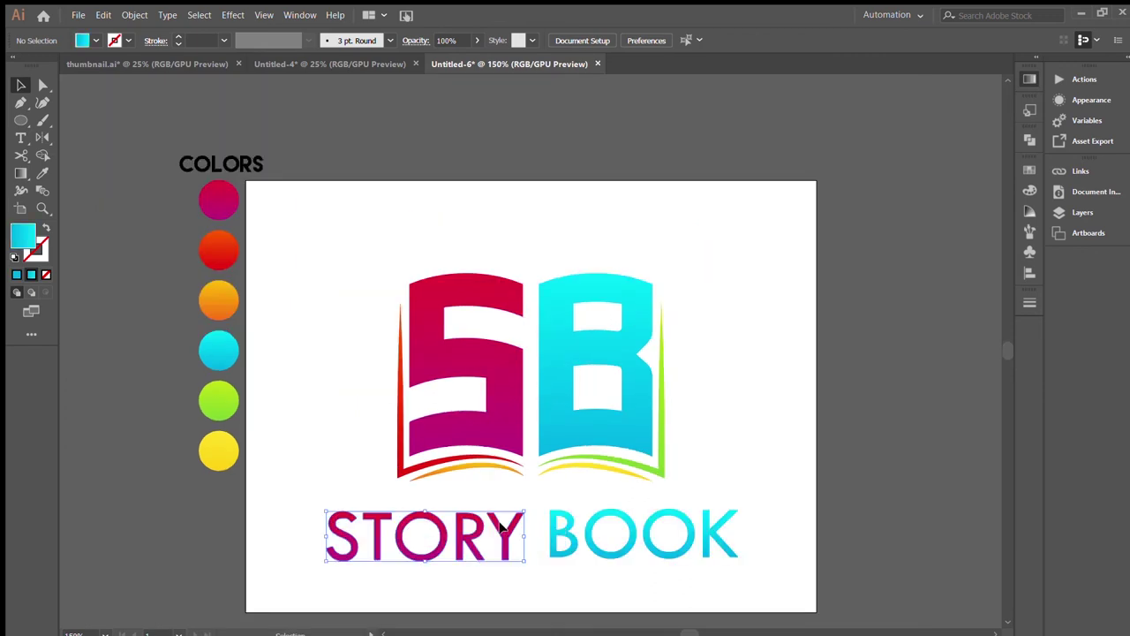
drag(507, 532, 507, 446)
click(532, 536)
click(493, 524)
drag(506, 458, 497, 530)
mouse_move(551, 530)
mouse_down()
mouse_move(555, 501)
mouse_move(540, 522)
mouse_move(537, 512)
mouse_up()
click(557, 578)
Step: Add the black text GREETING below the word BOOK at 28.42 pt
key(t)
click(550, 572)
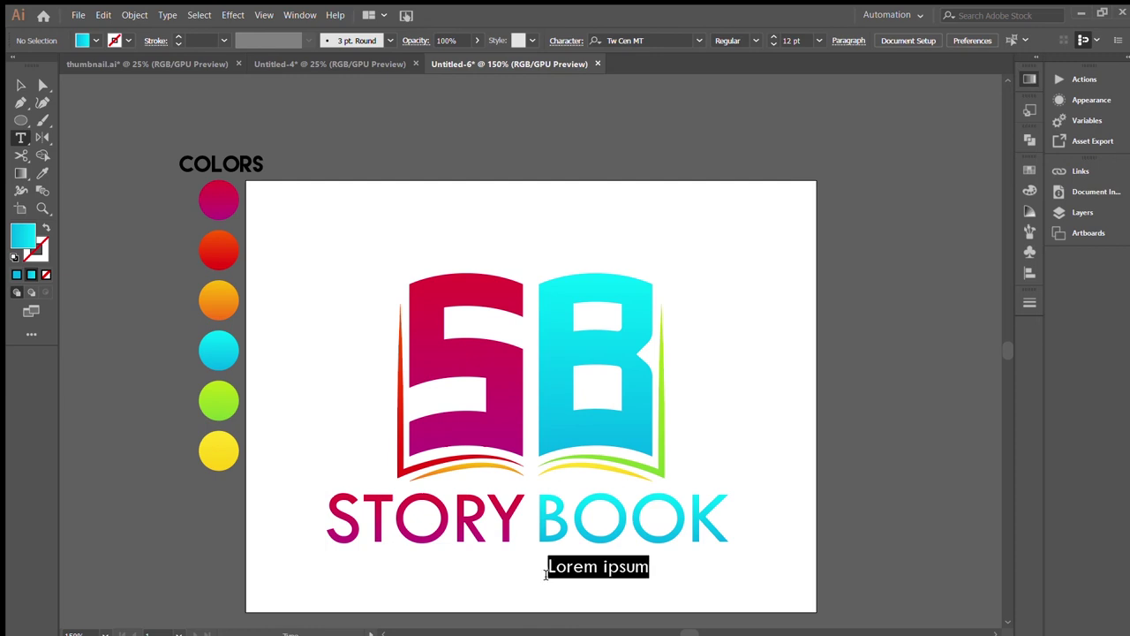
text(GREETING)
key(Escape)
Step: Preview different fonts on GREETING and set it to WOX~Modelist Demo Regular
key(Up)
key(Up)
key(Up)
key(Up)
key(Up)
key(Up)
key(Up)
key(Up)
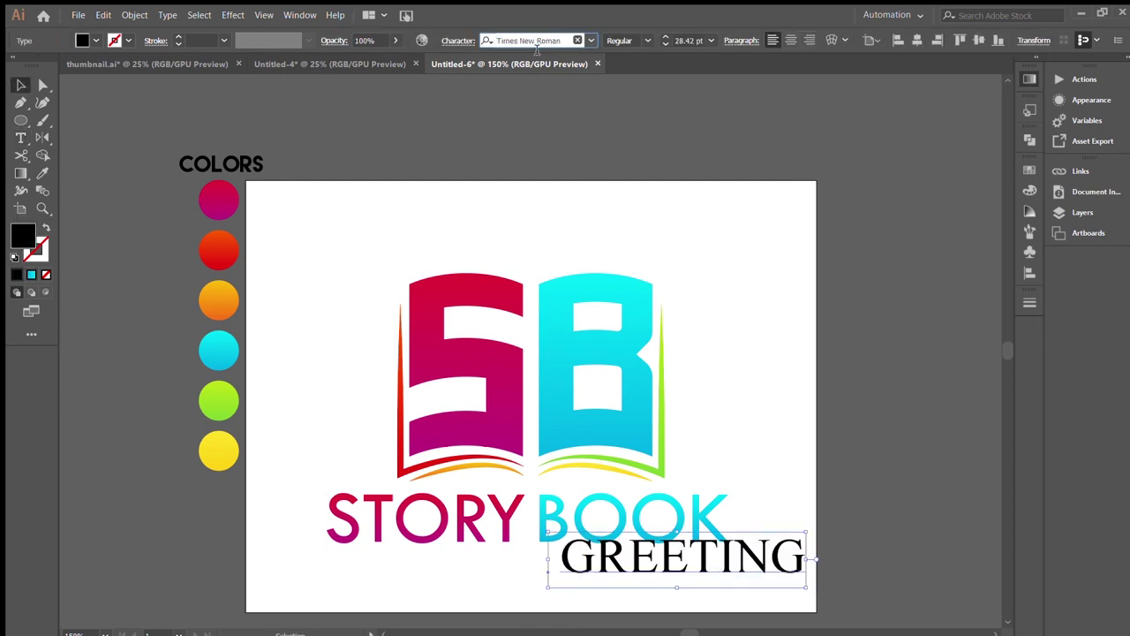
key(Up)
key(Up)
key(Up)
key(Up)
key(Up)
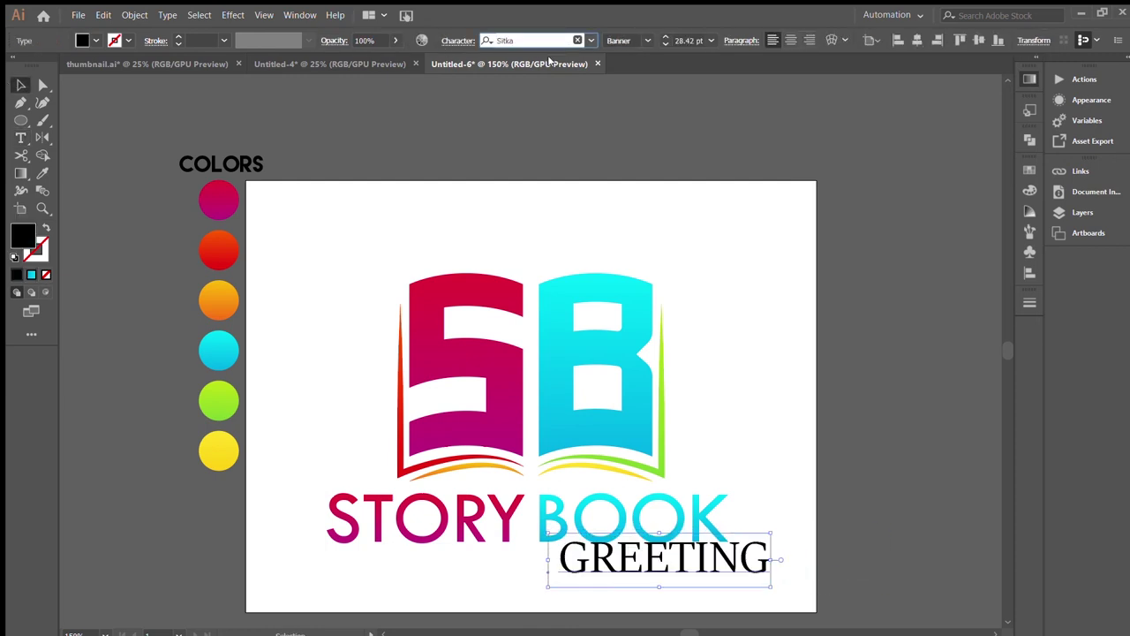
key(Up)
key(Up)
key(Up)
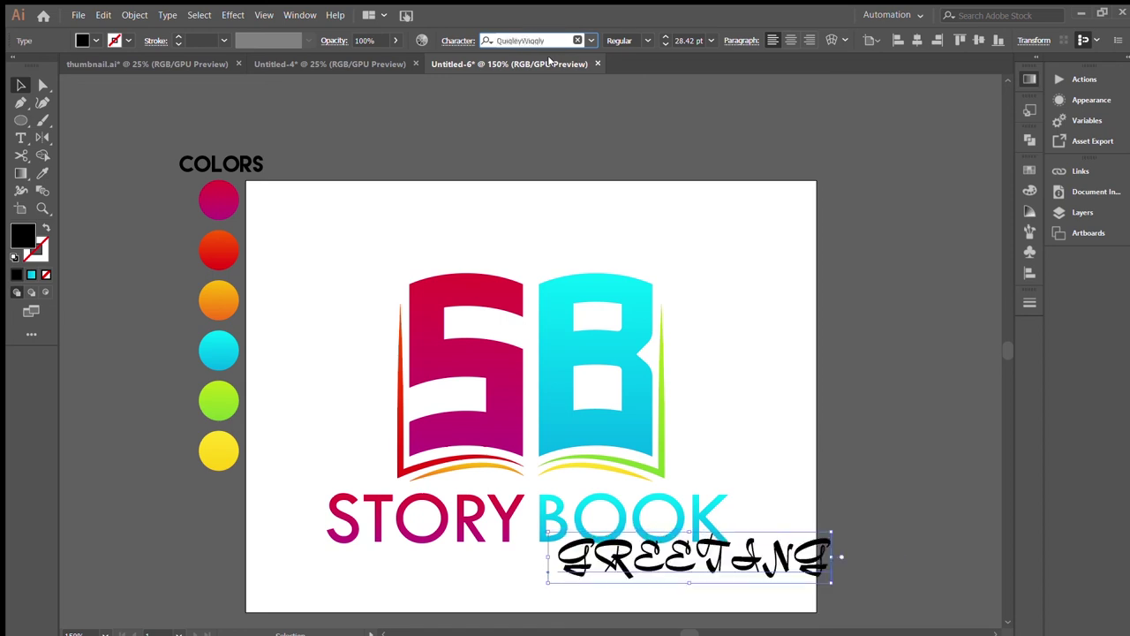
key(Down)
key(Down)
key(Down)
key(Down)
key(Down)
key(Up)
key(Up)
key(Up)
key(Up)
key(Up)
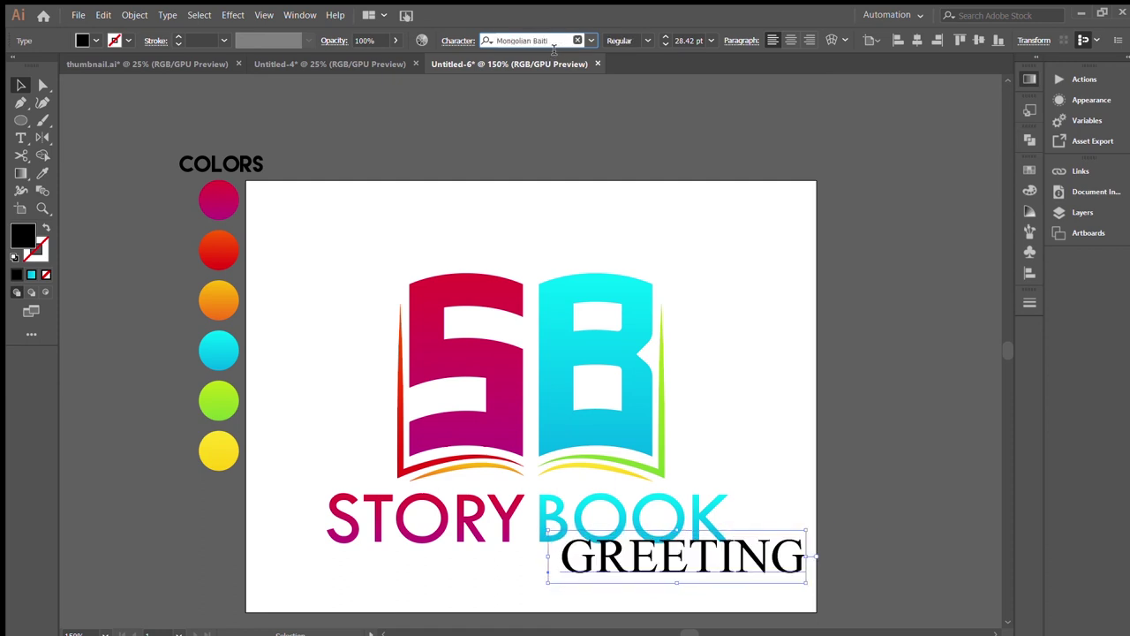
key(Up)
key(Up)
key(Up)
key(Up)
key(Up)
key(Up)
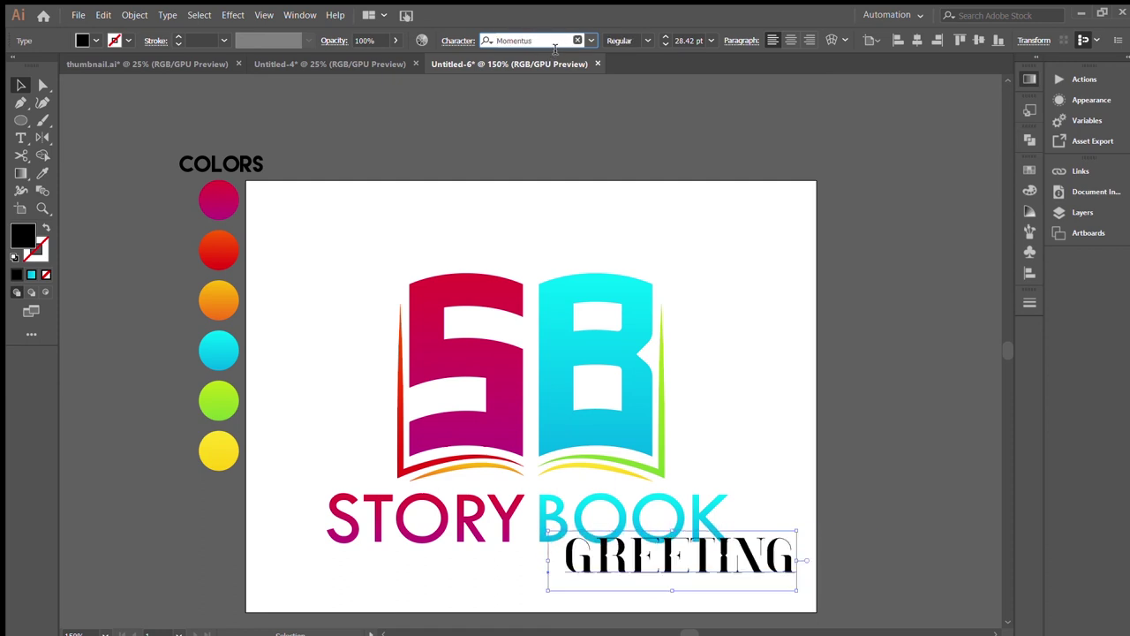
key(Up)
key(Up)
key(Up)
key(Up)
key(Up)
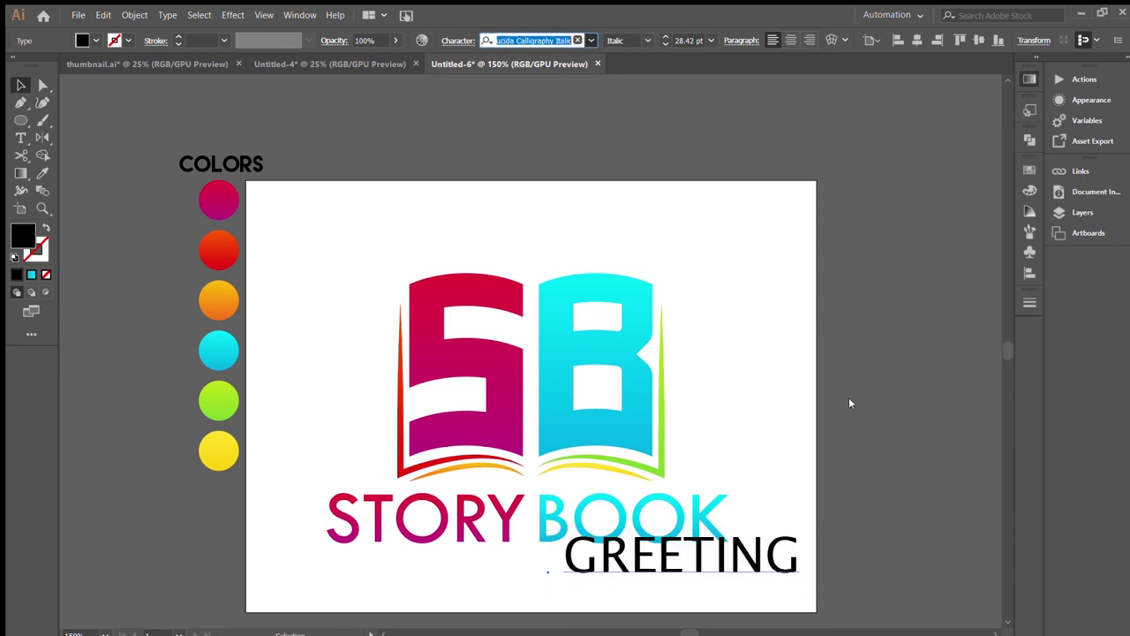
key(Up)
key(Up)
key(Up)
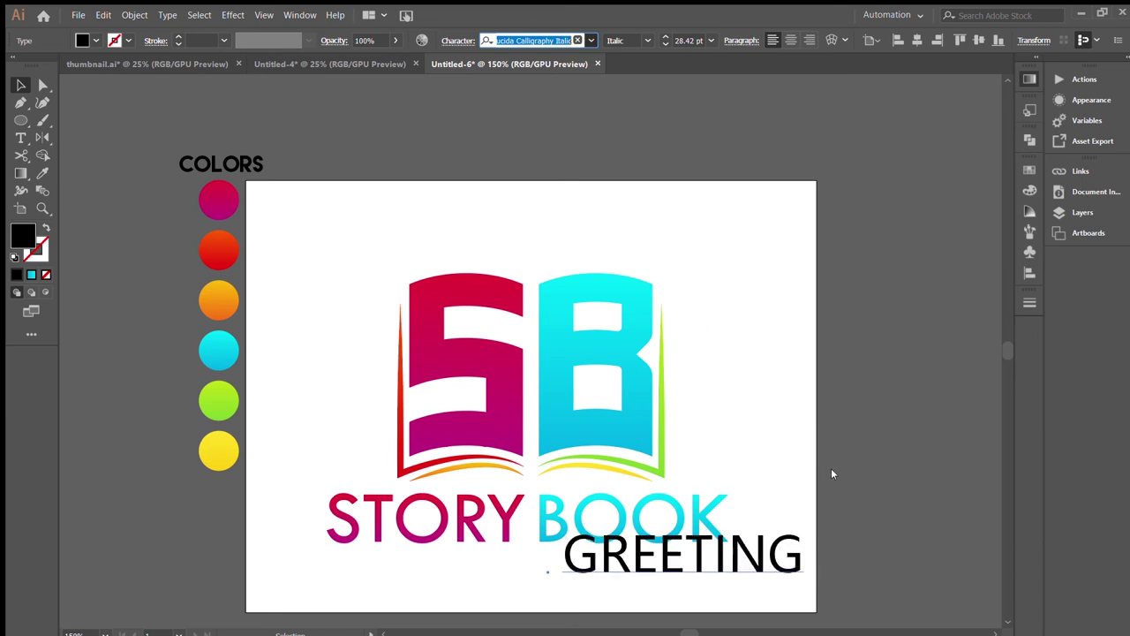
key(Up)
key(Up)
key(Up)
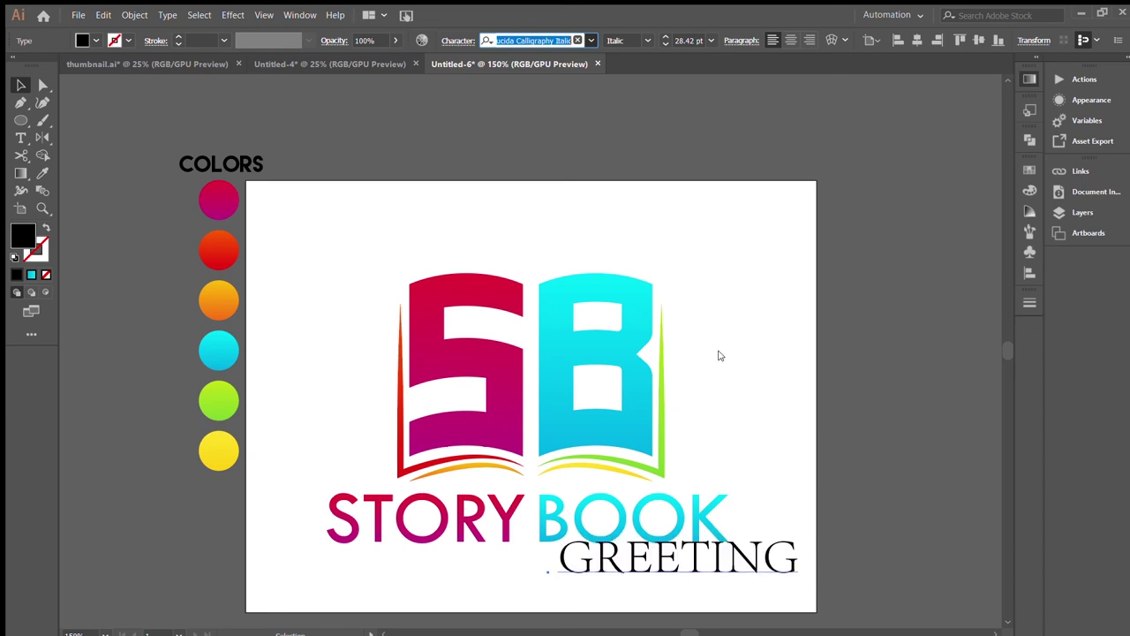
key(Up)
key(Up)
key(Up)
key(Up)
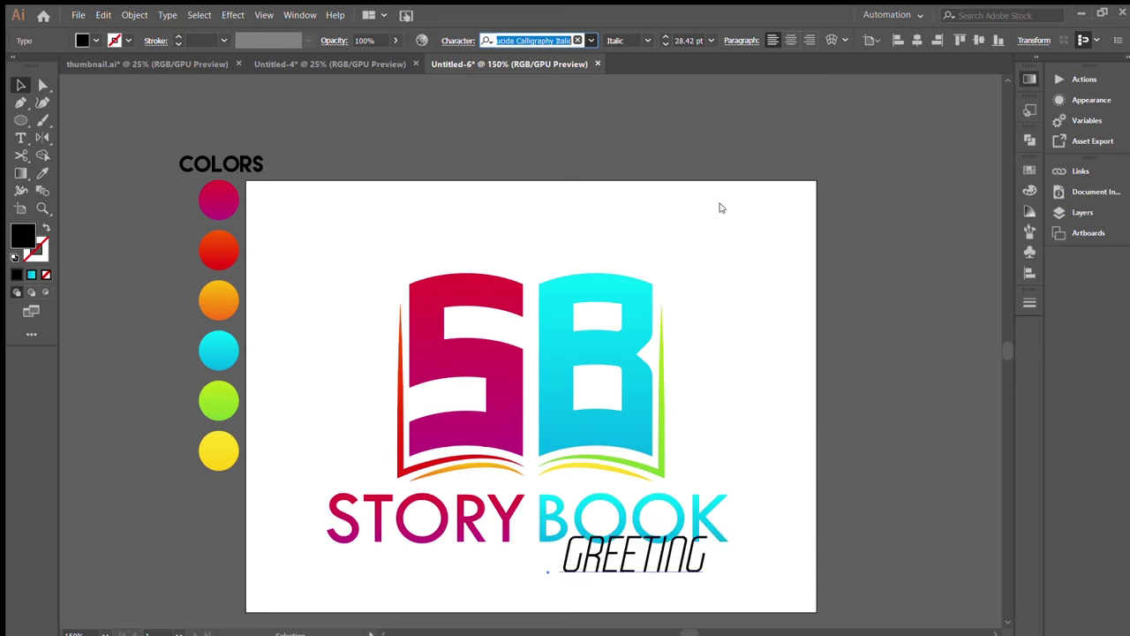
key(Up)
key(Up)
key(Up)
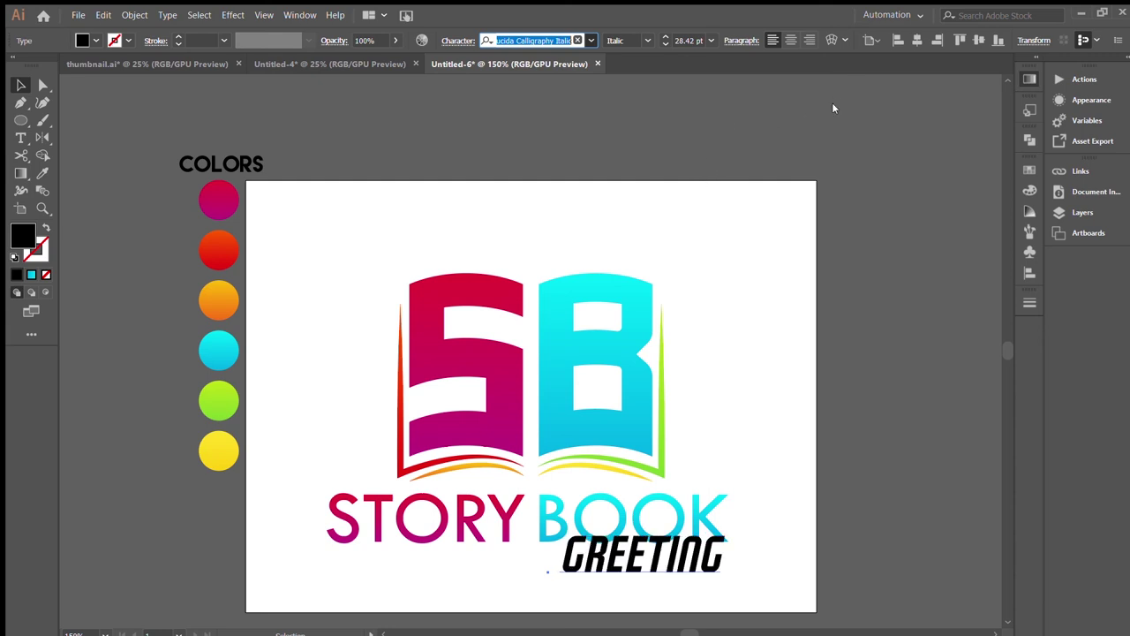
key(Up)
key(Up)
key(Return)
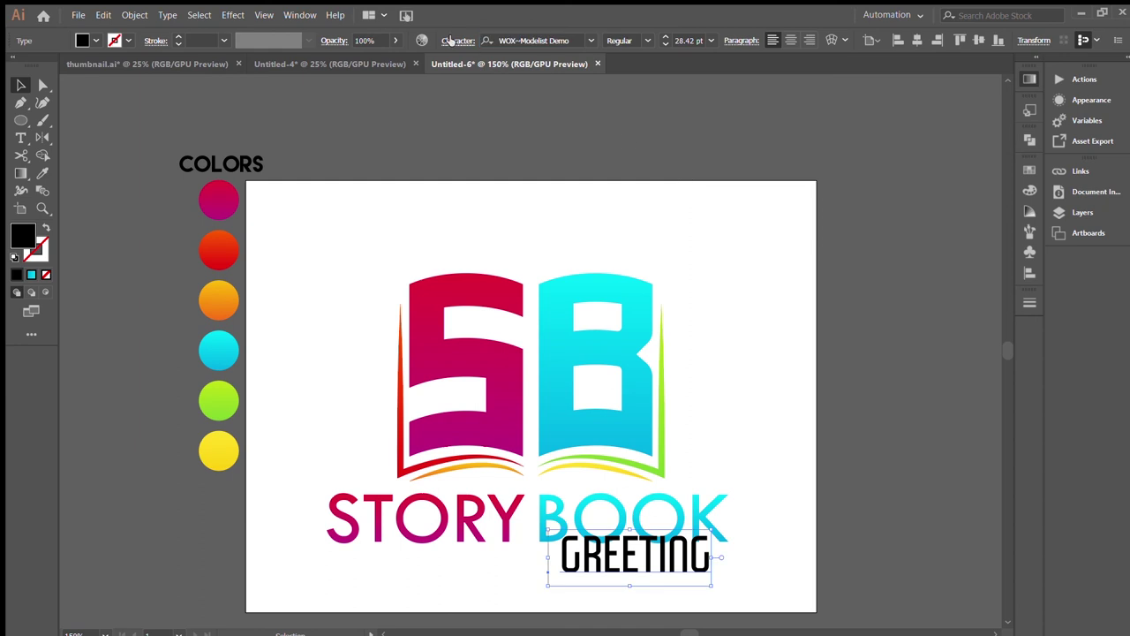
Step: Widen the letter spacing of GREETING and move it beneath the middle of the STORY BOOK wordmark
key(ctrl+alt+Right)
key(ctrl+alt+Right)
key(ctrl+alt+Left)
key(ctrl+alt+Right)
key(ctrl+alt+Left)
drag(574, 558, 430, 571)
double_click(424, 569)
key(Escape)
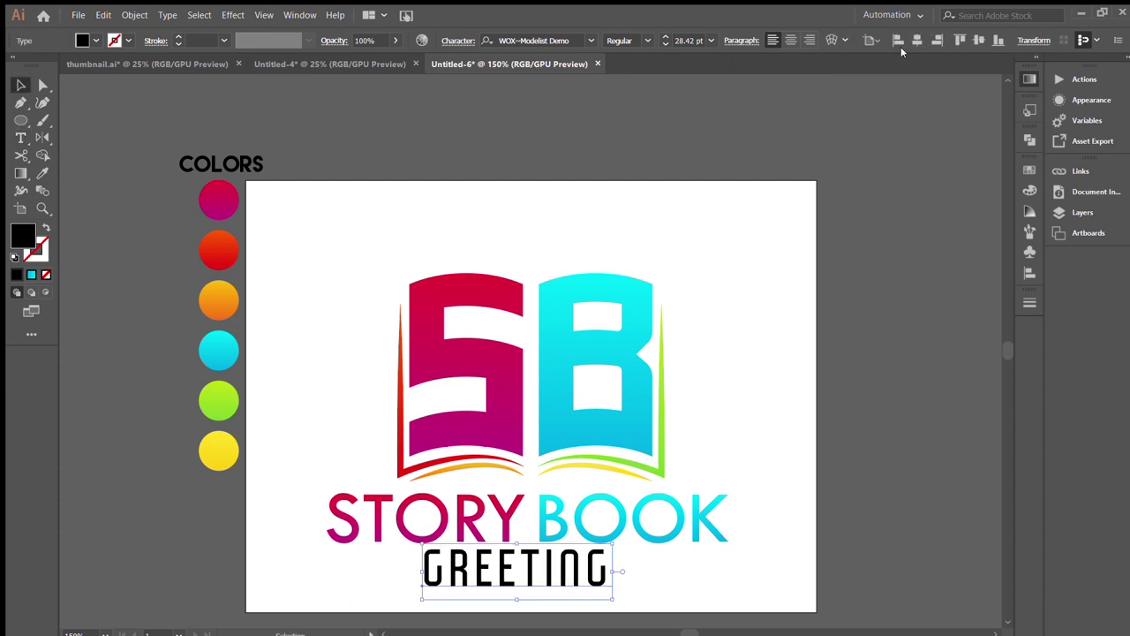
Step: Centre GREETING horizontally on the artboard and resize it to 25.24 pt below the wordmark
click(918, 39)
drag(587, 565, 531, 604)
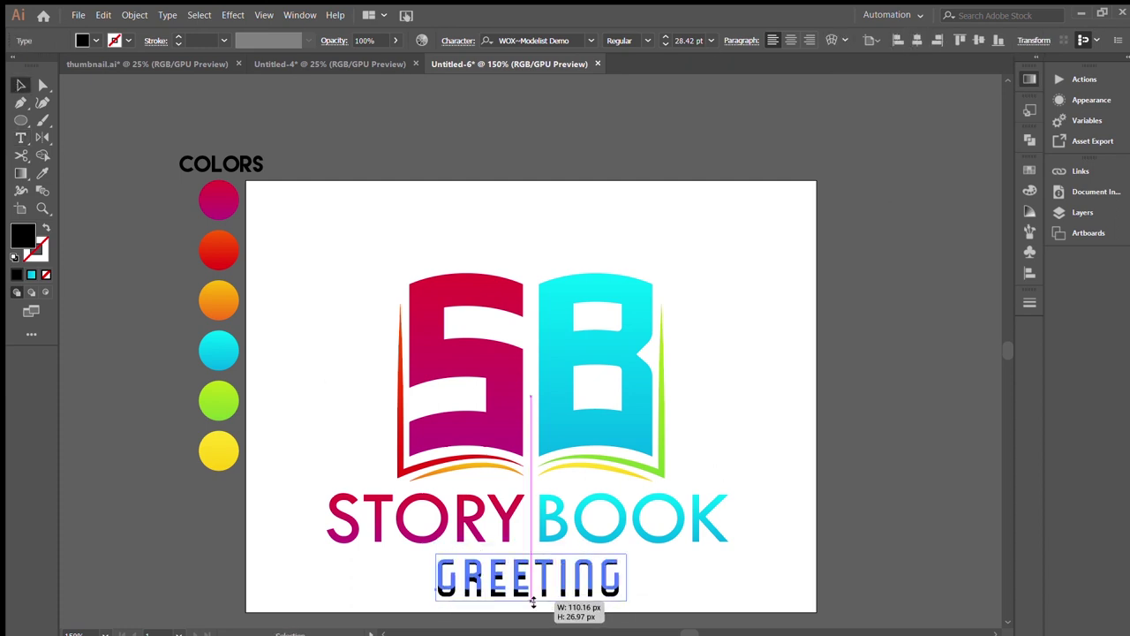
click(608, 606)
click(585, 579)
mouse_move(617, 569)
mouse_down()
mouse_move(630, 573)
mouse_move(620, 563)
mouse_up()
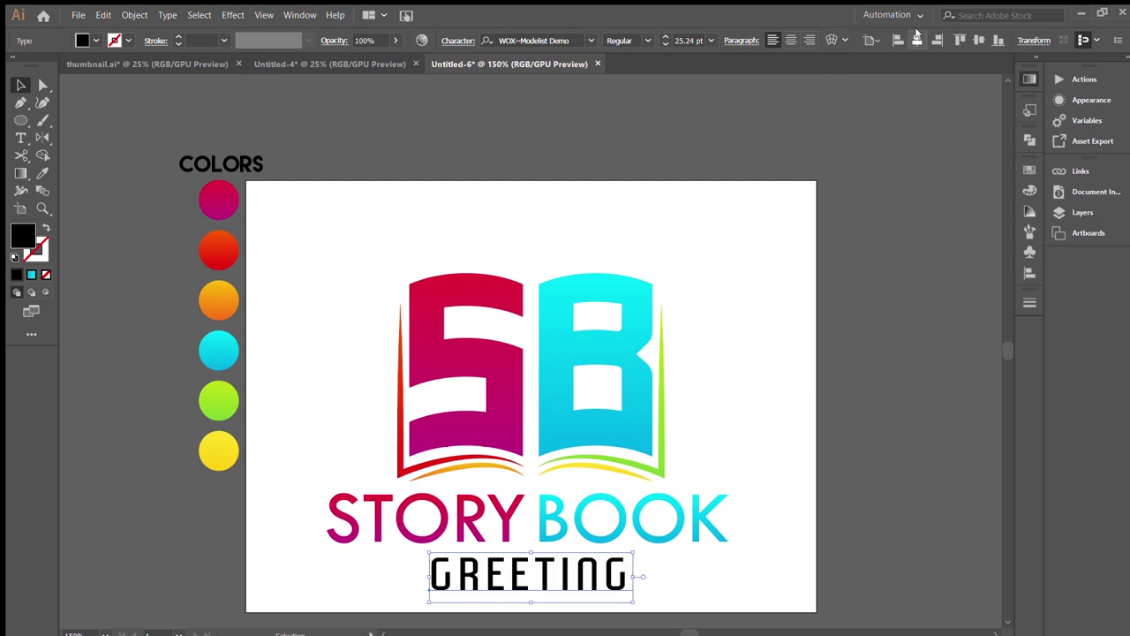
Step: Convert GREETING to outlines and fill it with the yellow gradient sampled from the curve under the B
key(ctrl+shift+o)
key(i)
click(566, 468)
key(v)
click(782, 365)
click(588, 573)
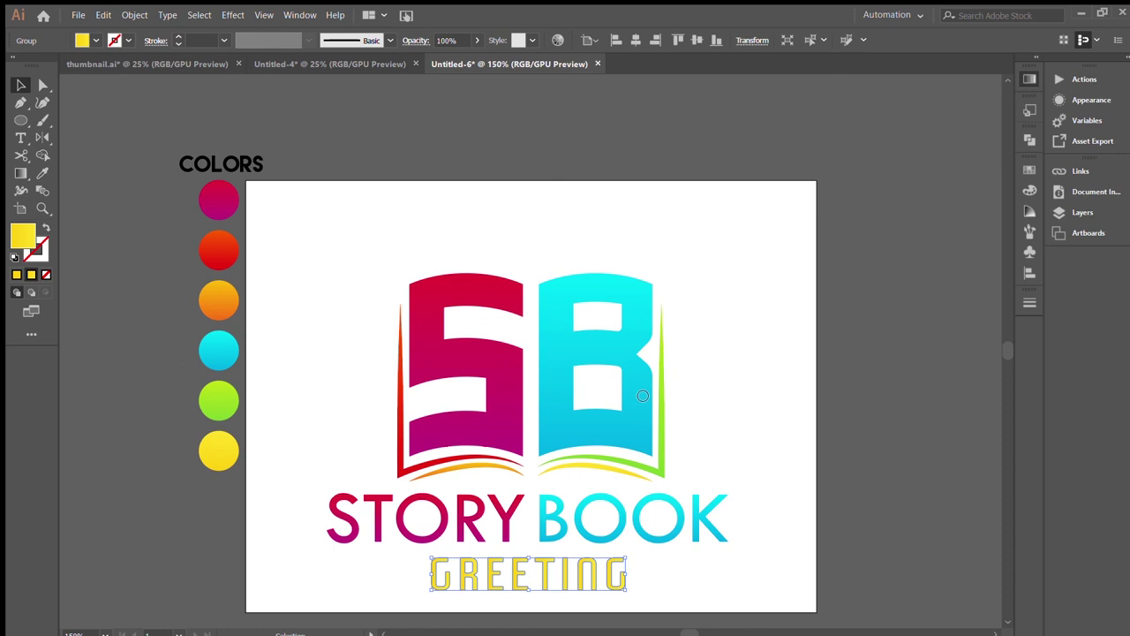
Step: Replace the yellow gradient on the outlined GREETING tagline with a solid dark grey fill
click(982, 277)
click(766, 385)
click(538, 574)
click(17, 275)
click(371, 575)
drag(380, 599, 366, 575)
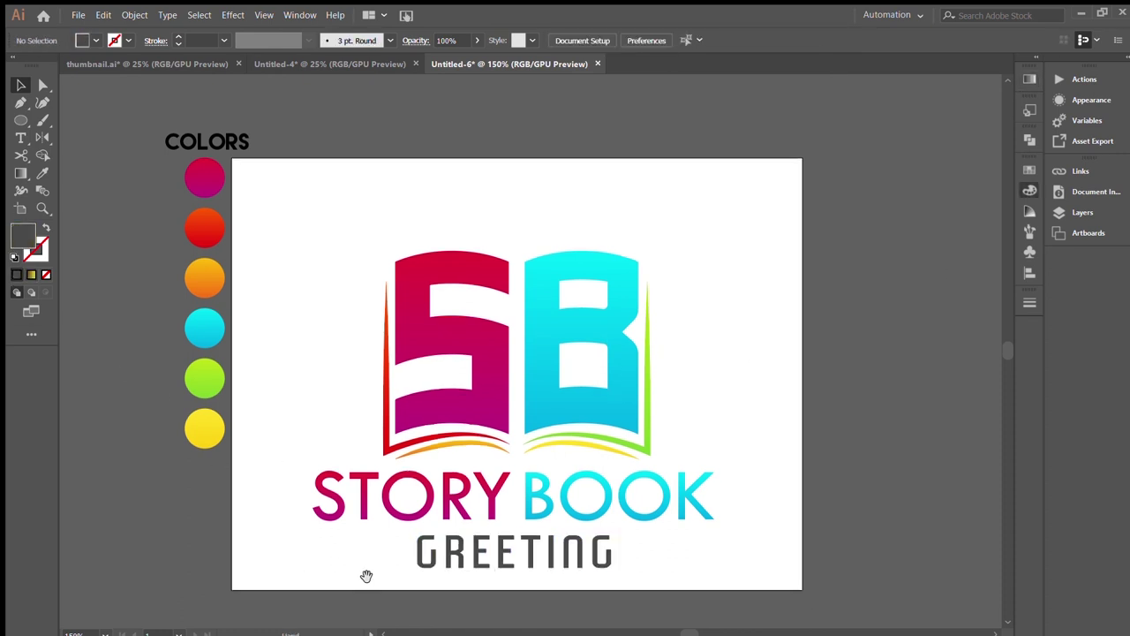
Step: Scale the SB book mark down proportionally about its centre so it is clearly narrower than the STORY BOOK wordmark
click(601, 356)
drag(651, 250, 630, 266)
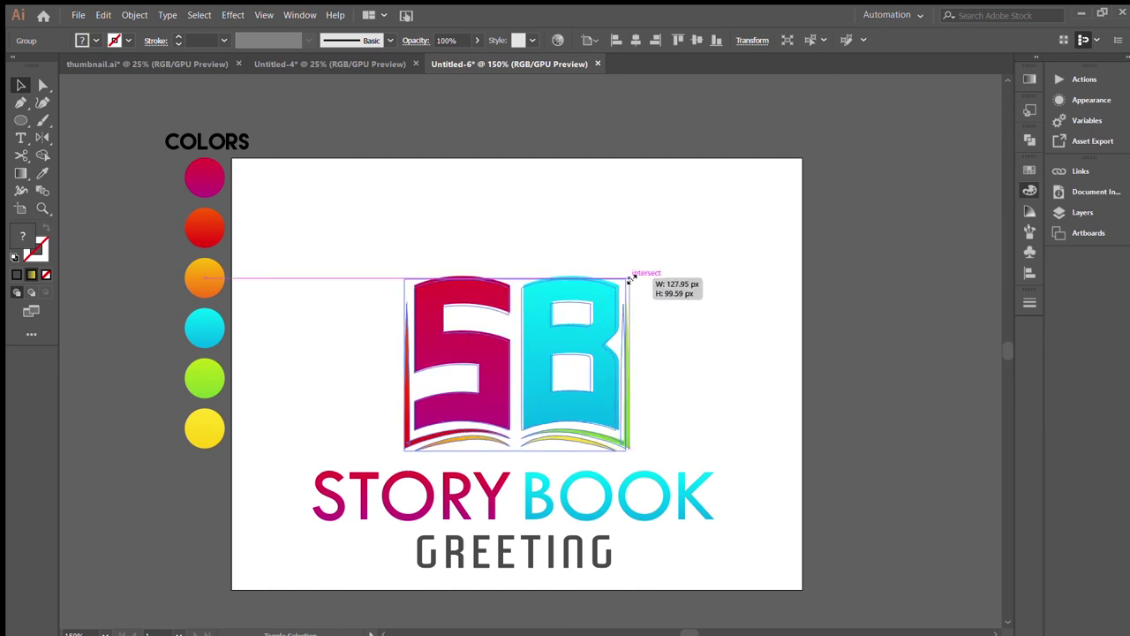
click(661, 315)
drag(692, 314, 339, 590)
click(648, 428)
click(621, 330)
drag(625, 278, 611, 283)
Step: Adjust the book mark's gap above the wordmark, and move the whole logo up to the vertical middle of the artboard
drag(589, 326, 588, 342)
click(651, 338)
drag(592, 387, 592, 367)
drag(673, 309, 413, 583)
drag(530, 298, 533, 247)
click(704, 271)
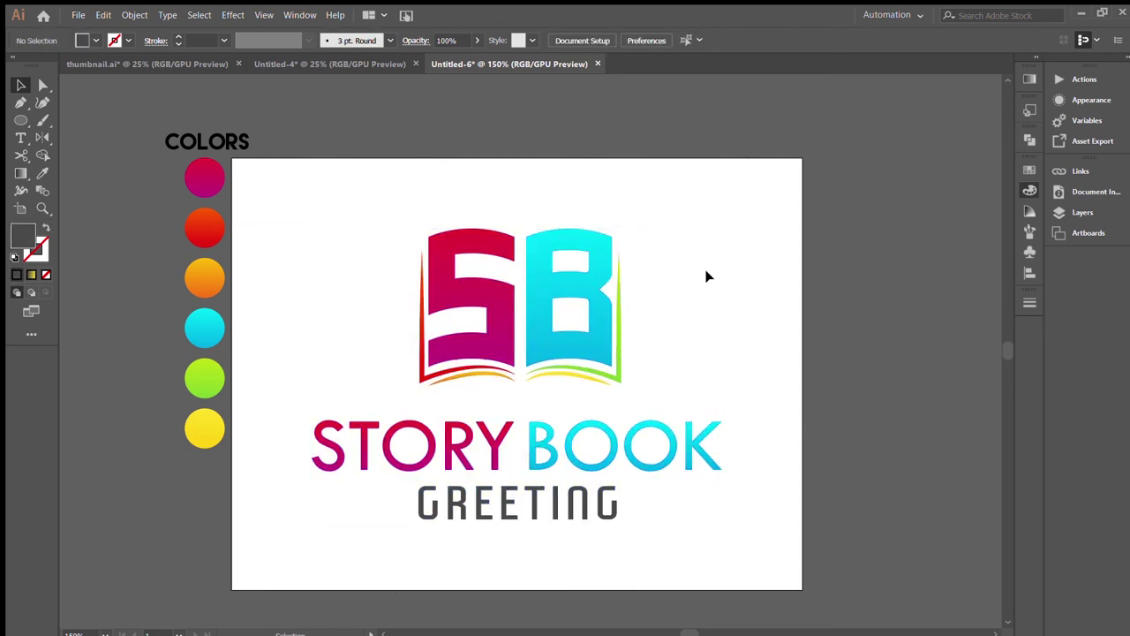